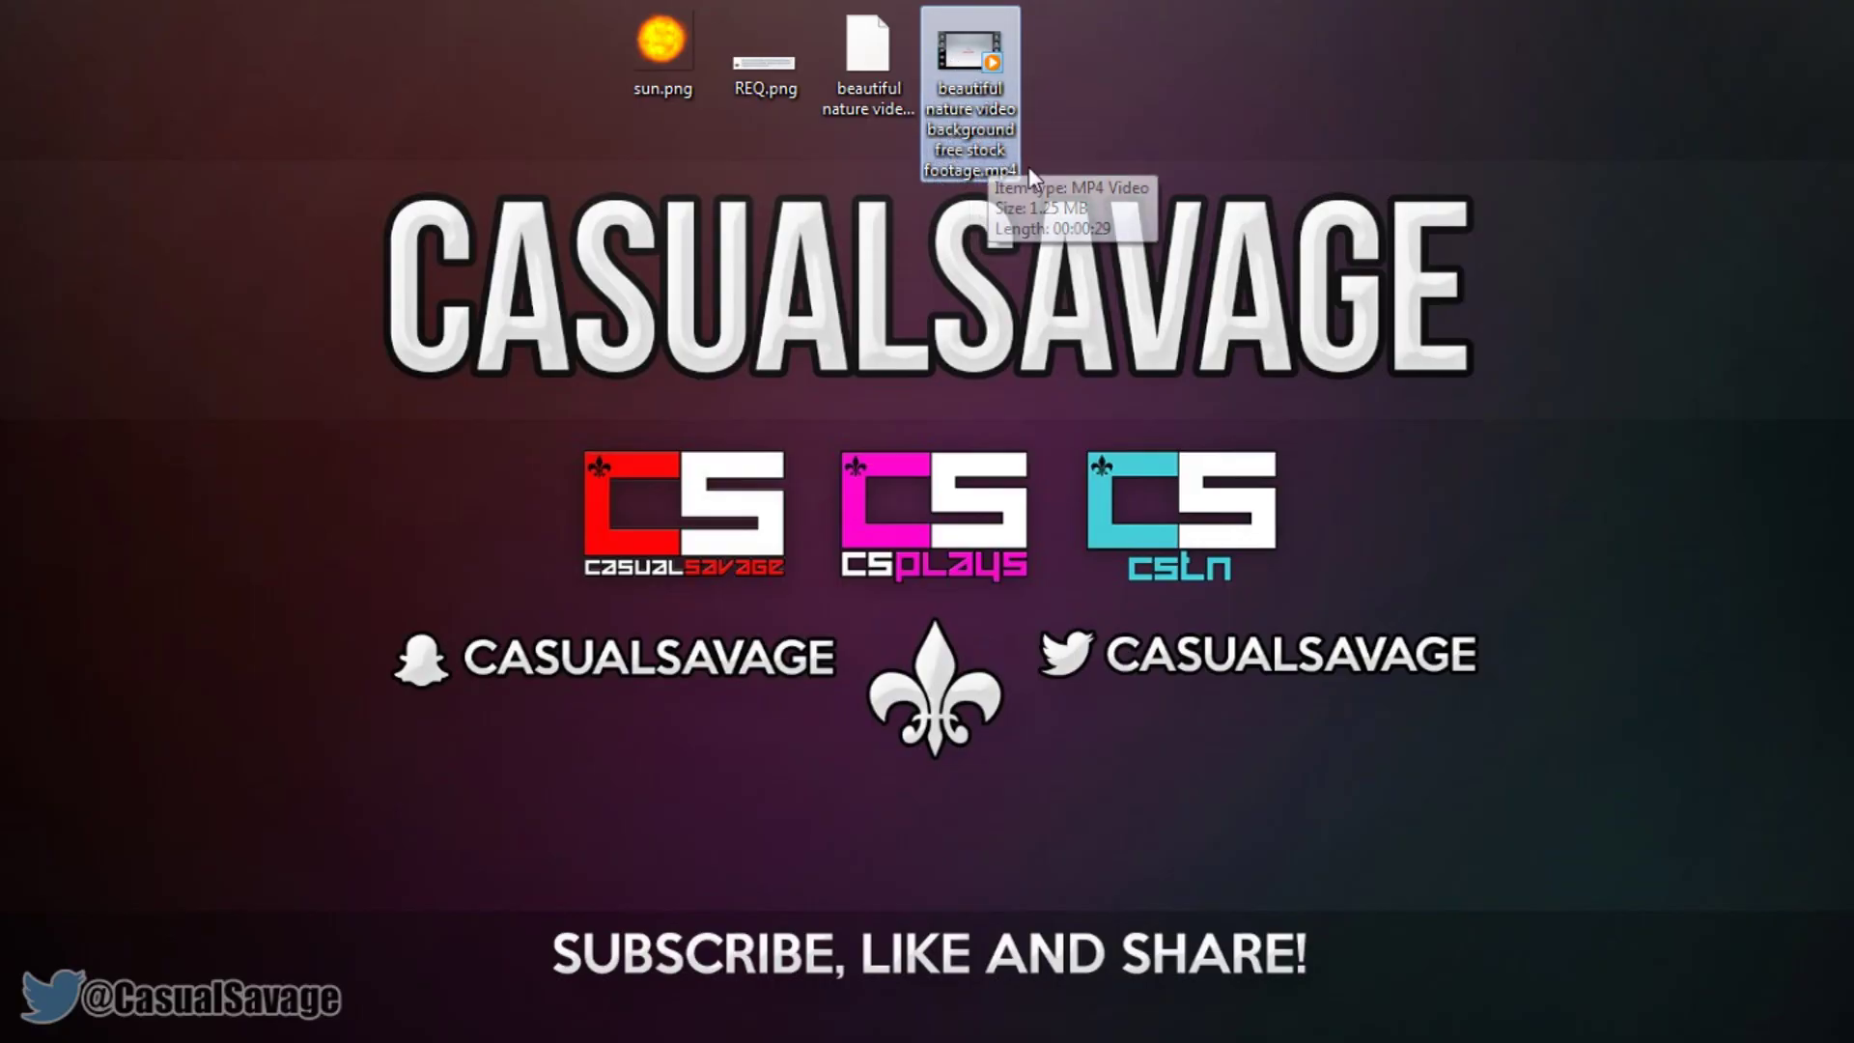
# Step: Trim about 7 seconds of snowy intro off the nature clip, then play it back to about 5 seconds
pyautogui.click(1093, 193)
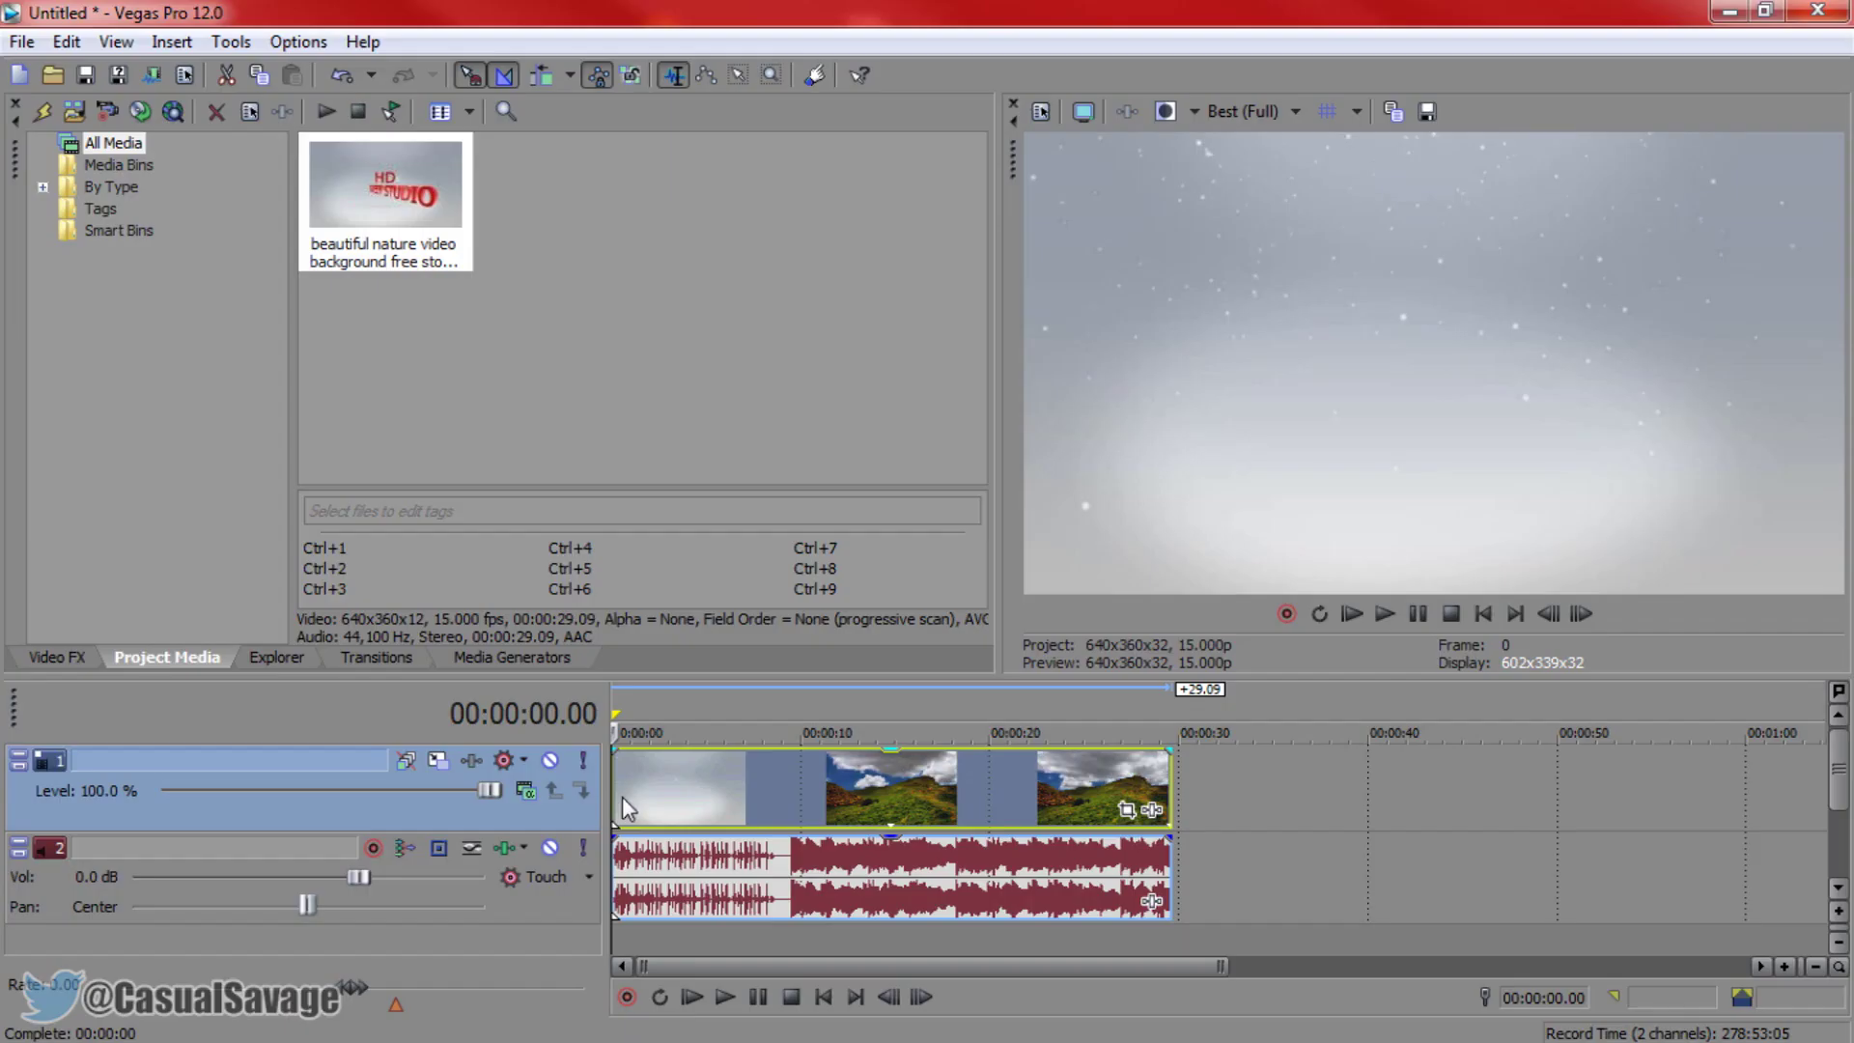
pyautogui.moveTo(614, 786); pyautogui.dragTo(656, 782)
pyautogui.press('space')
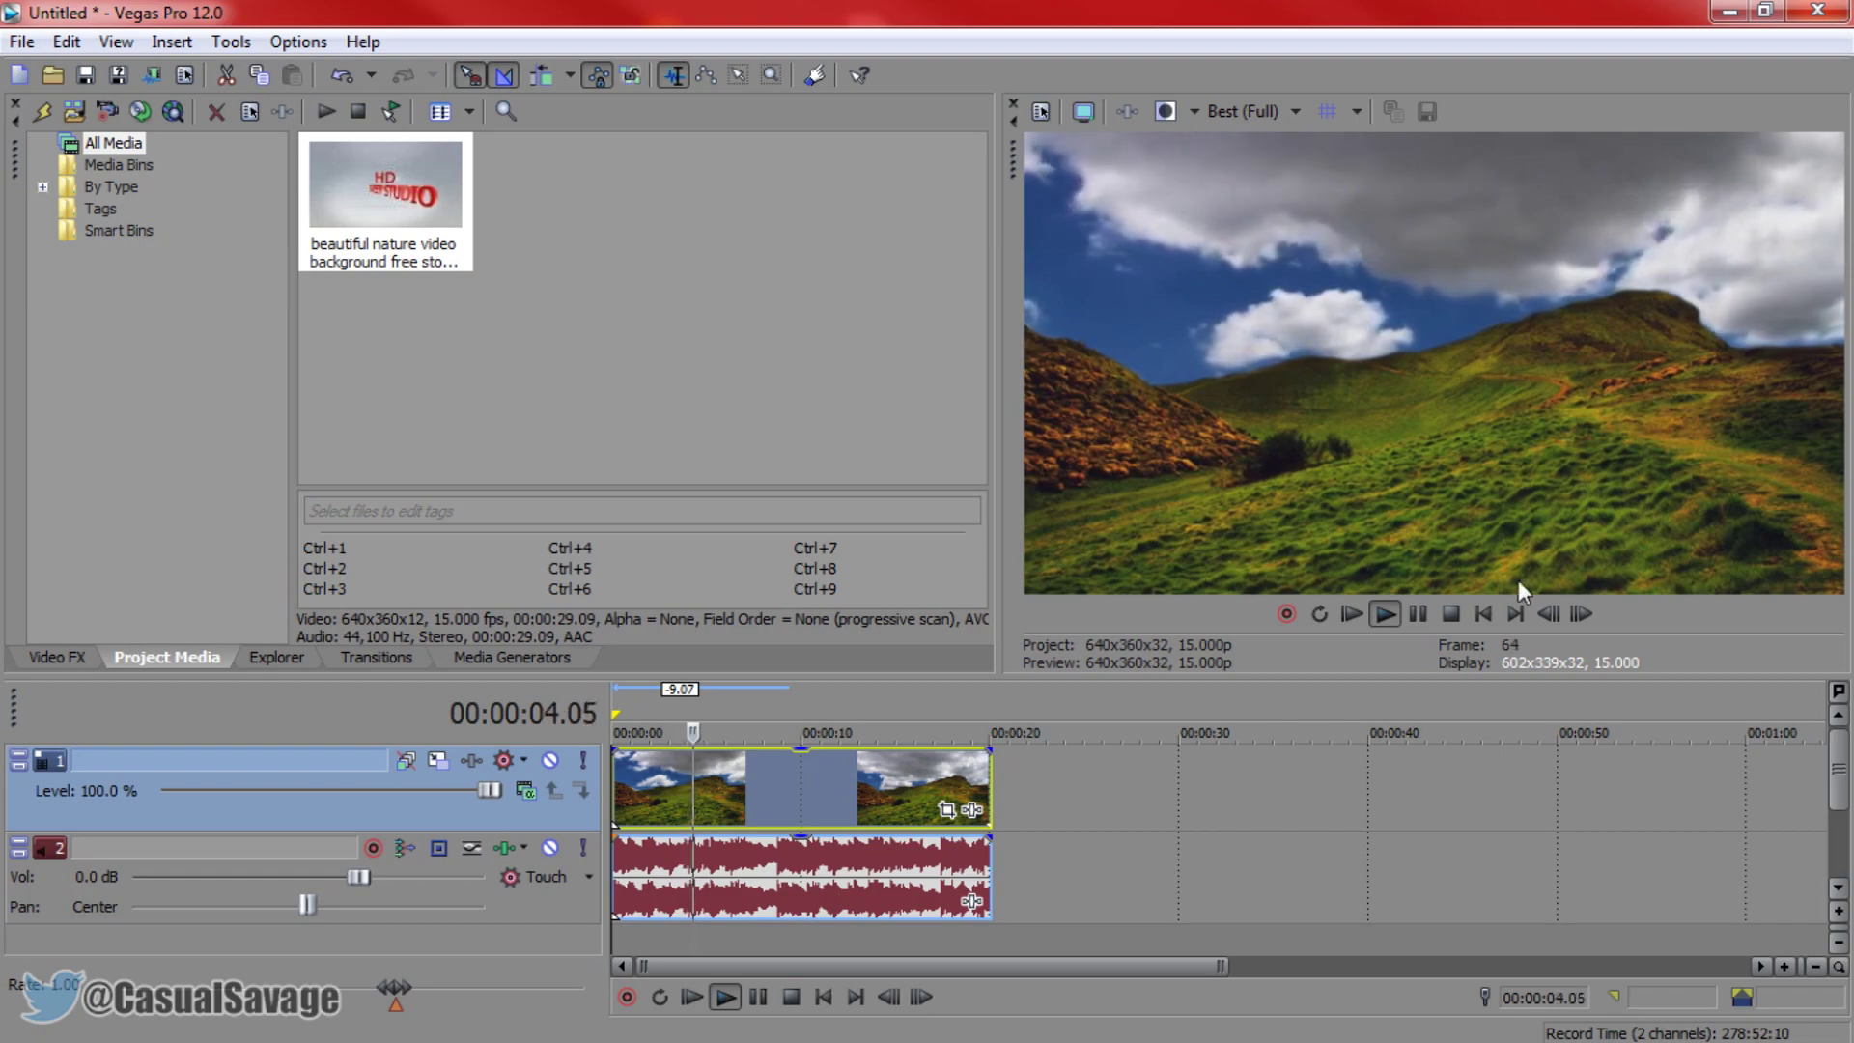
pyautogui.click(1417, 613)
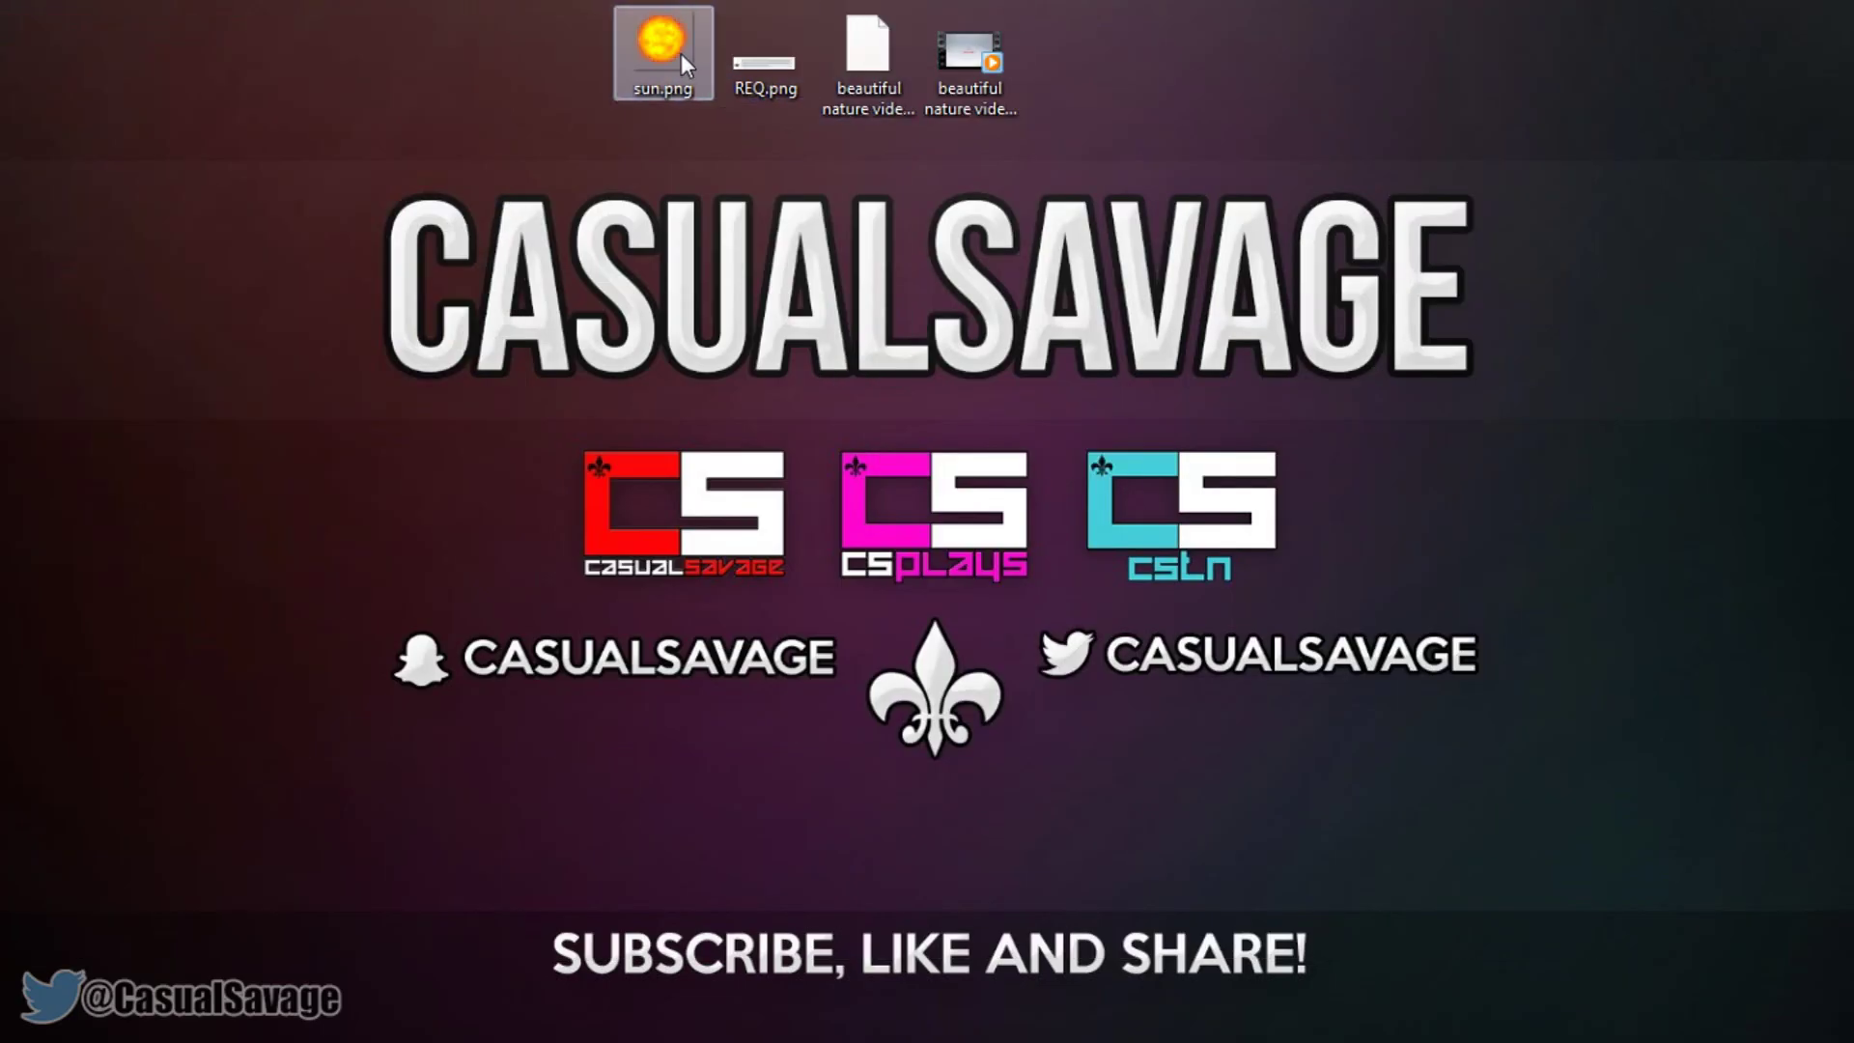
# Step: Add sun.png on a new top track and stretch it to 00:20 over the nature clip
pyautogui.moveTo(663, 48); pyautogui.dragTo(318, 603)
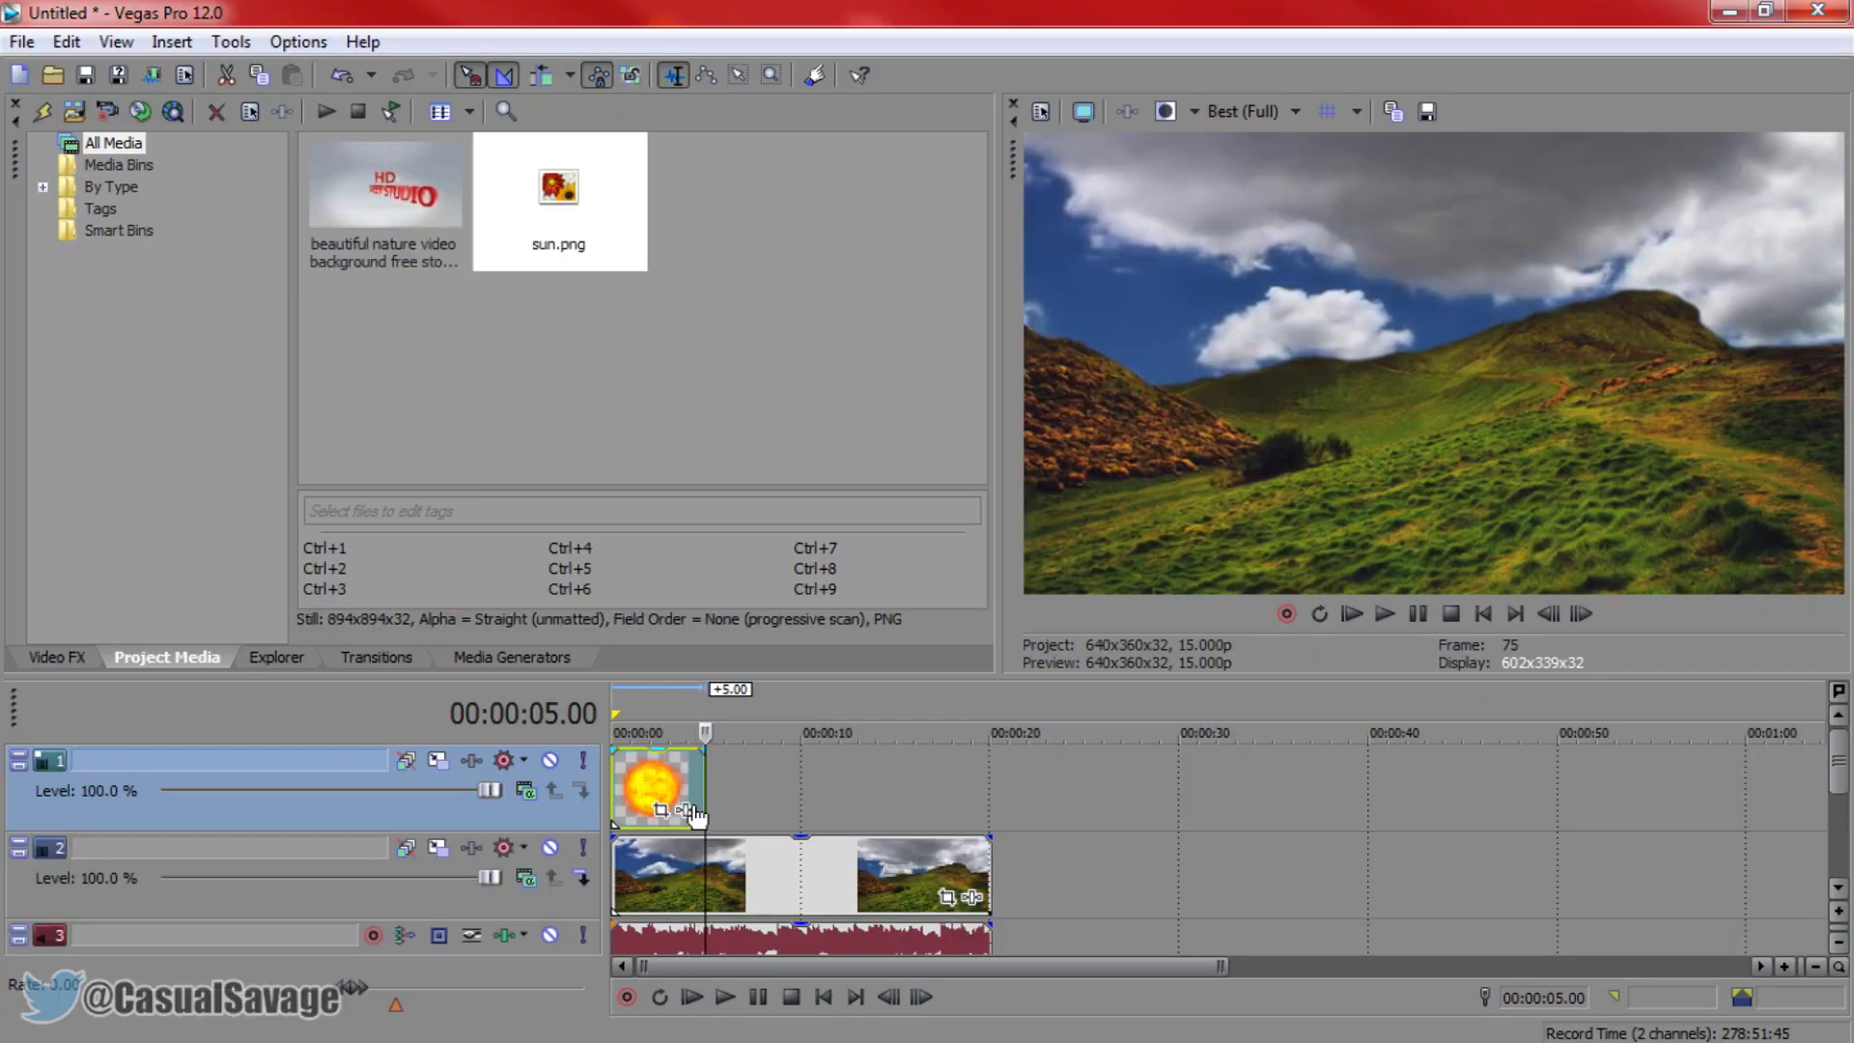
pyautogui.click(674, 782)
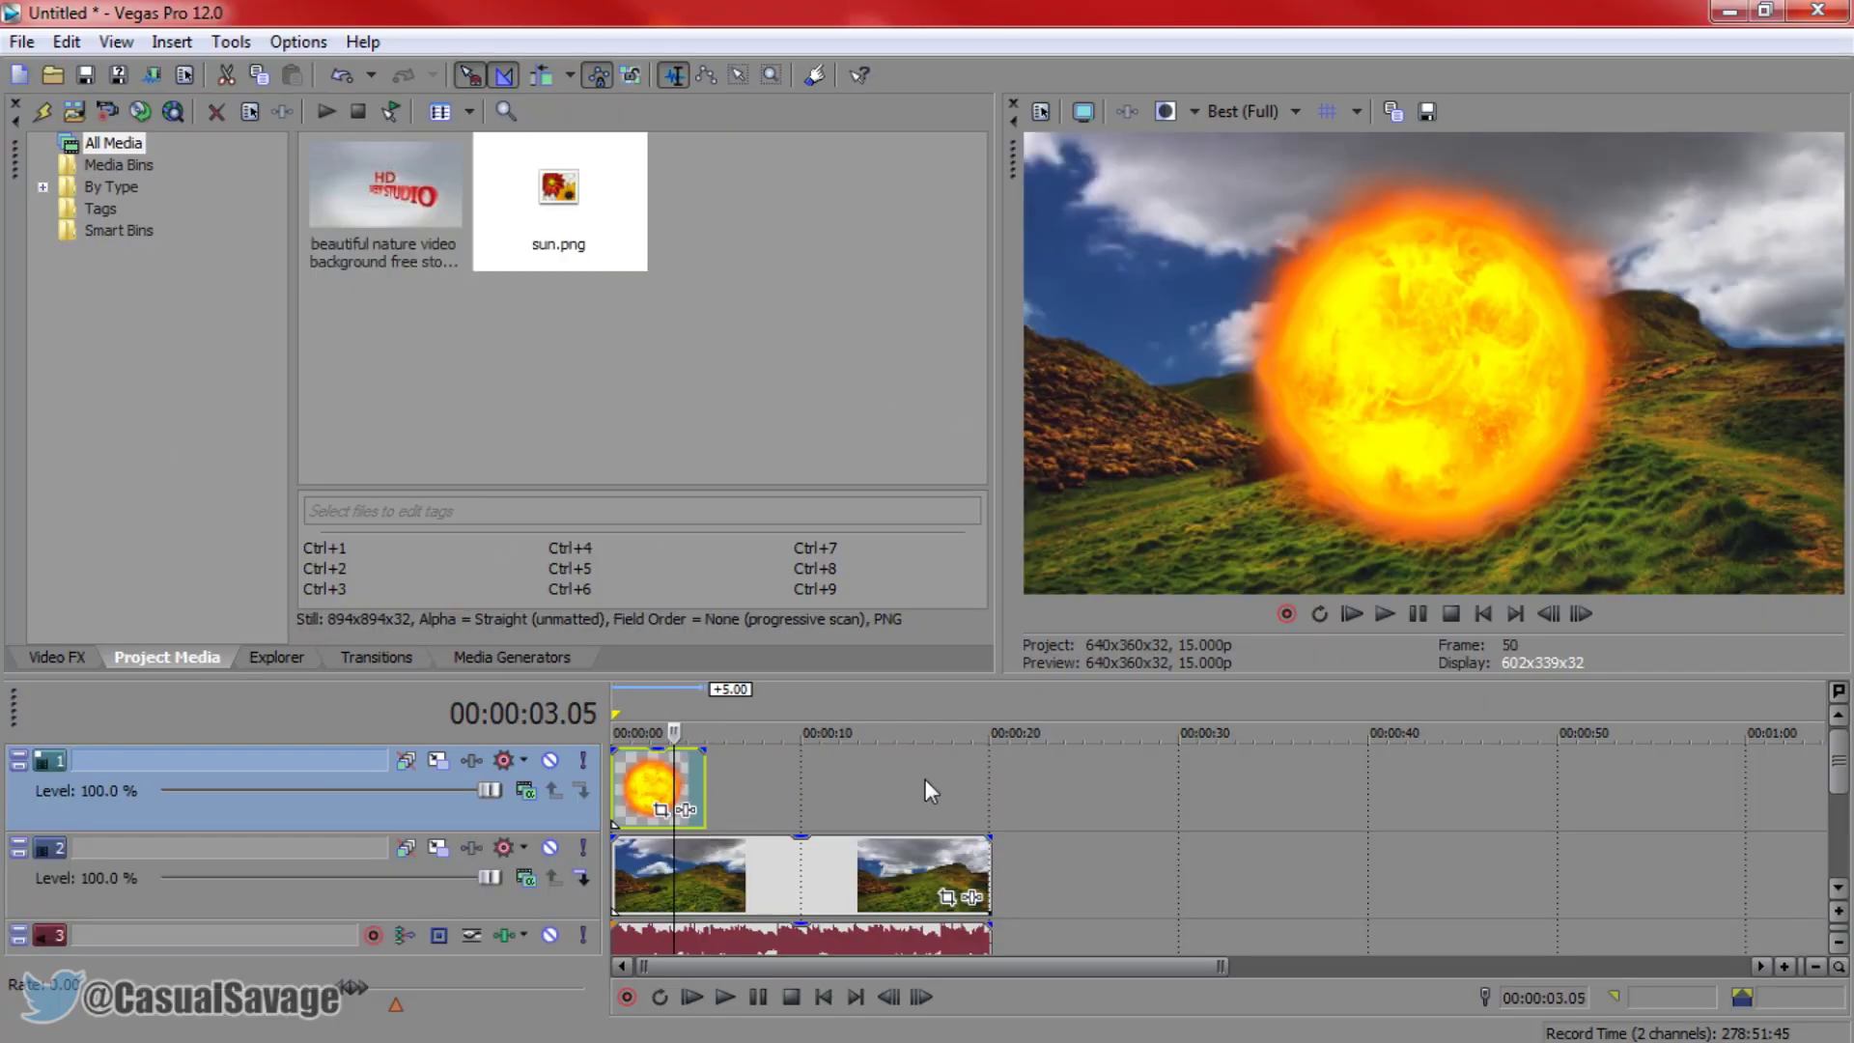
pyautogui.moveTo(704, 781); pyautogui.dragTo(989, 780)
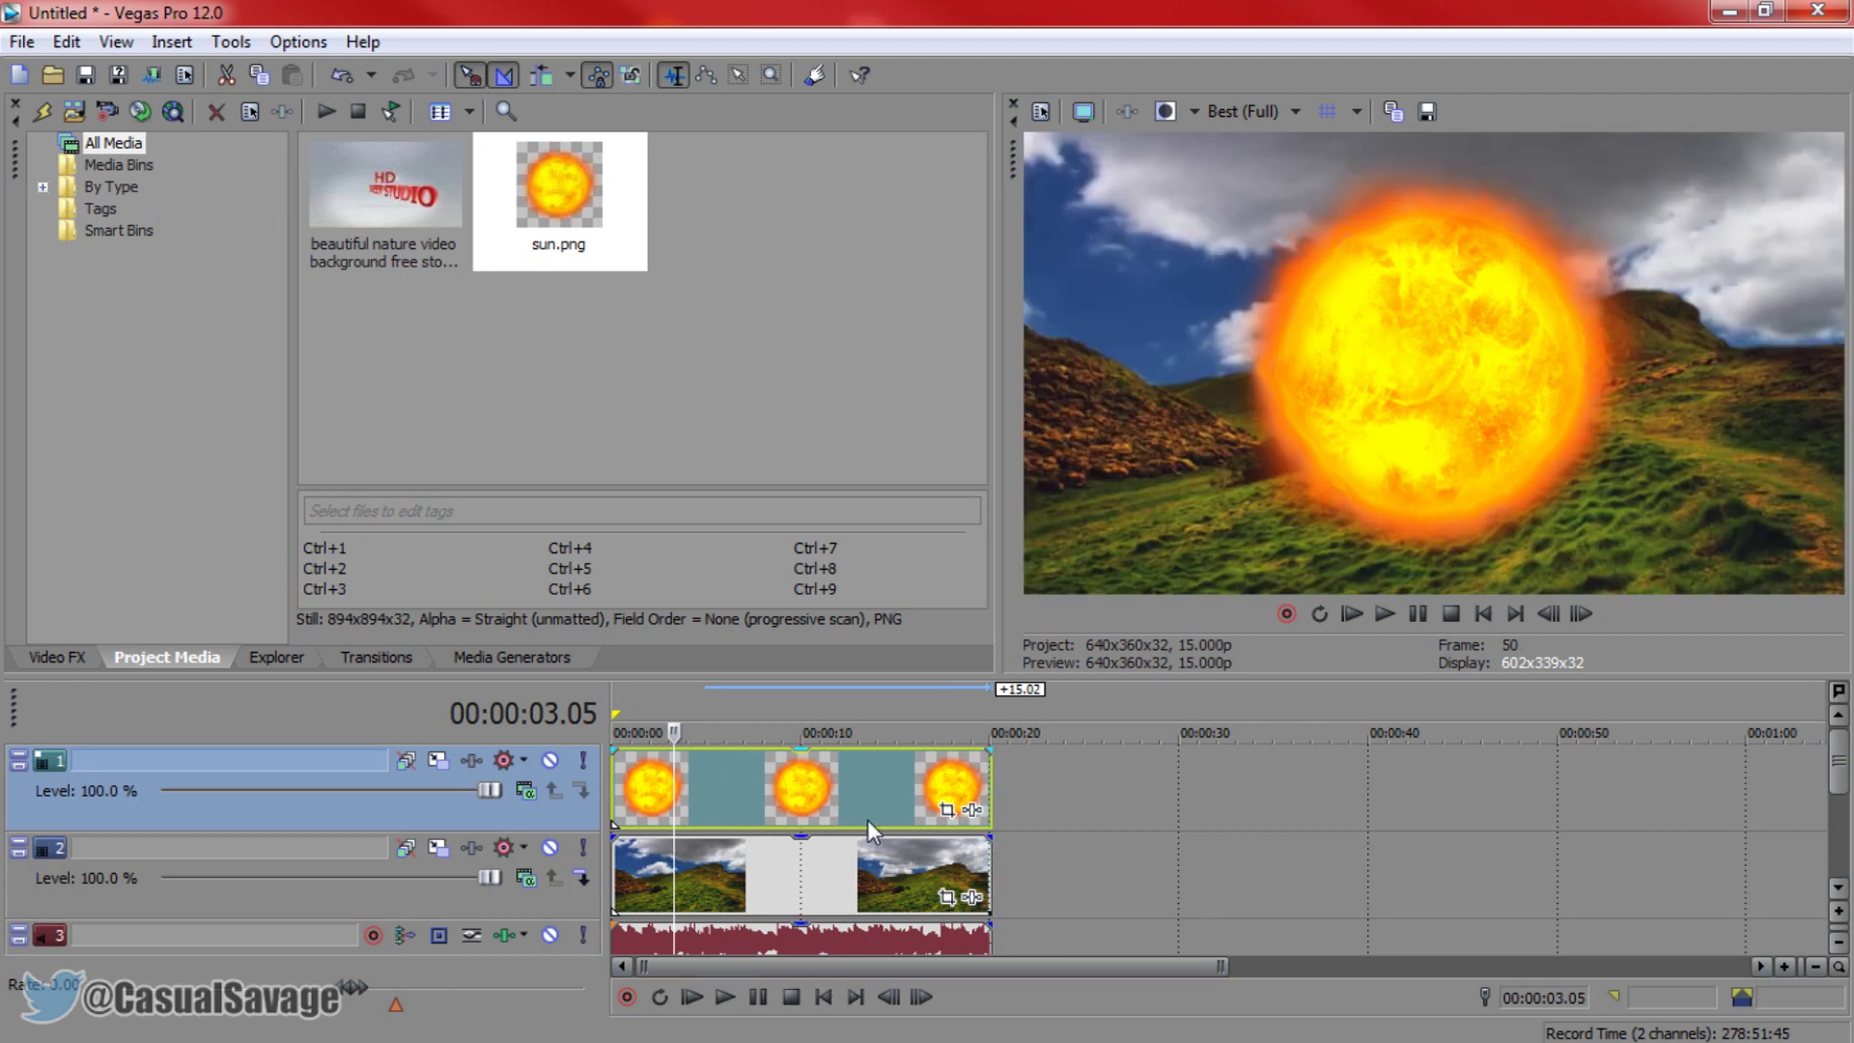
pyautogui.hotkey('ctrl', 'Home')
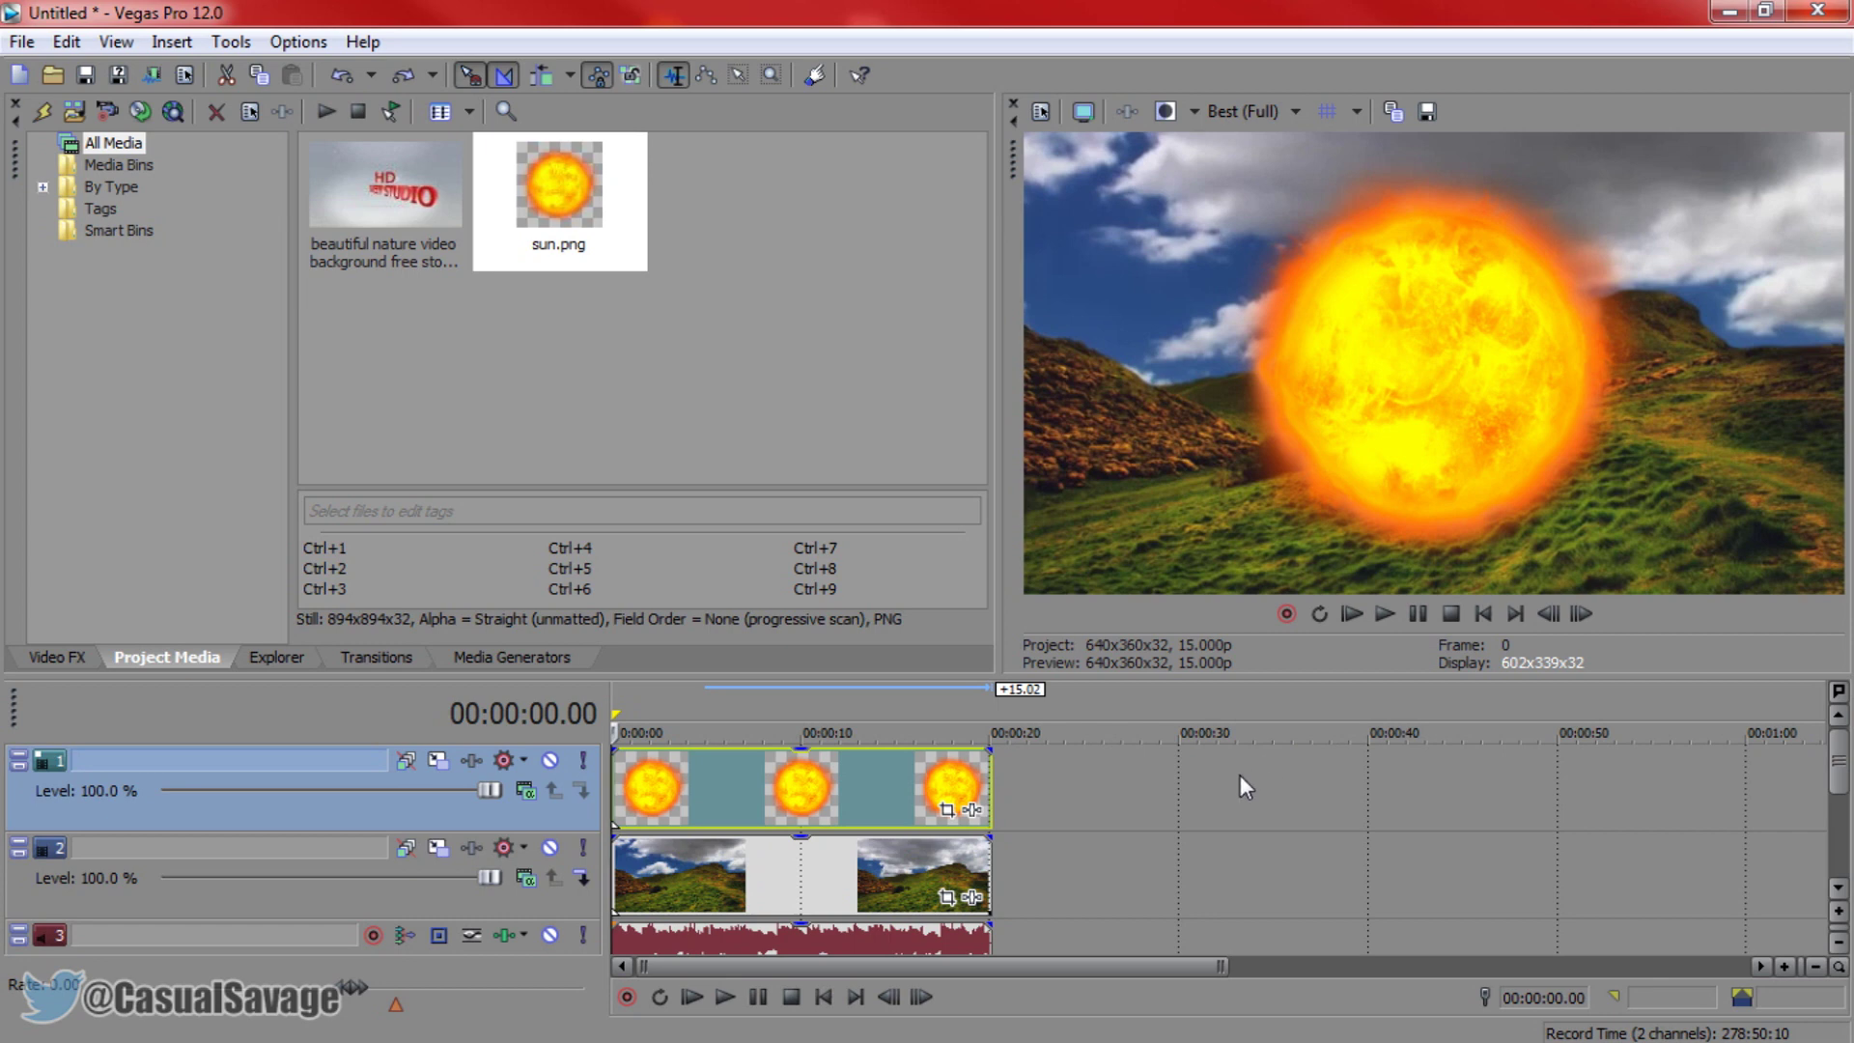
# Step: In Track 1's Track Motion, shrink the sun to about 286×161 and move it out of frame
pyautogui.click(440, 768)
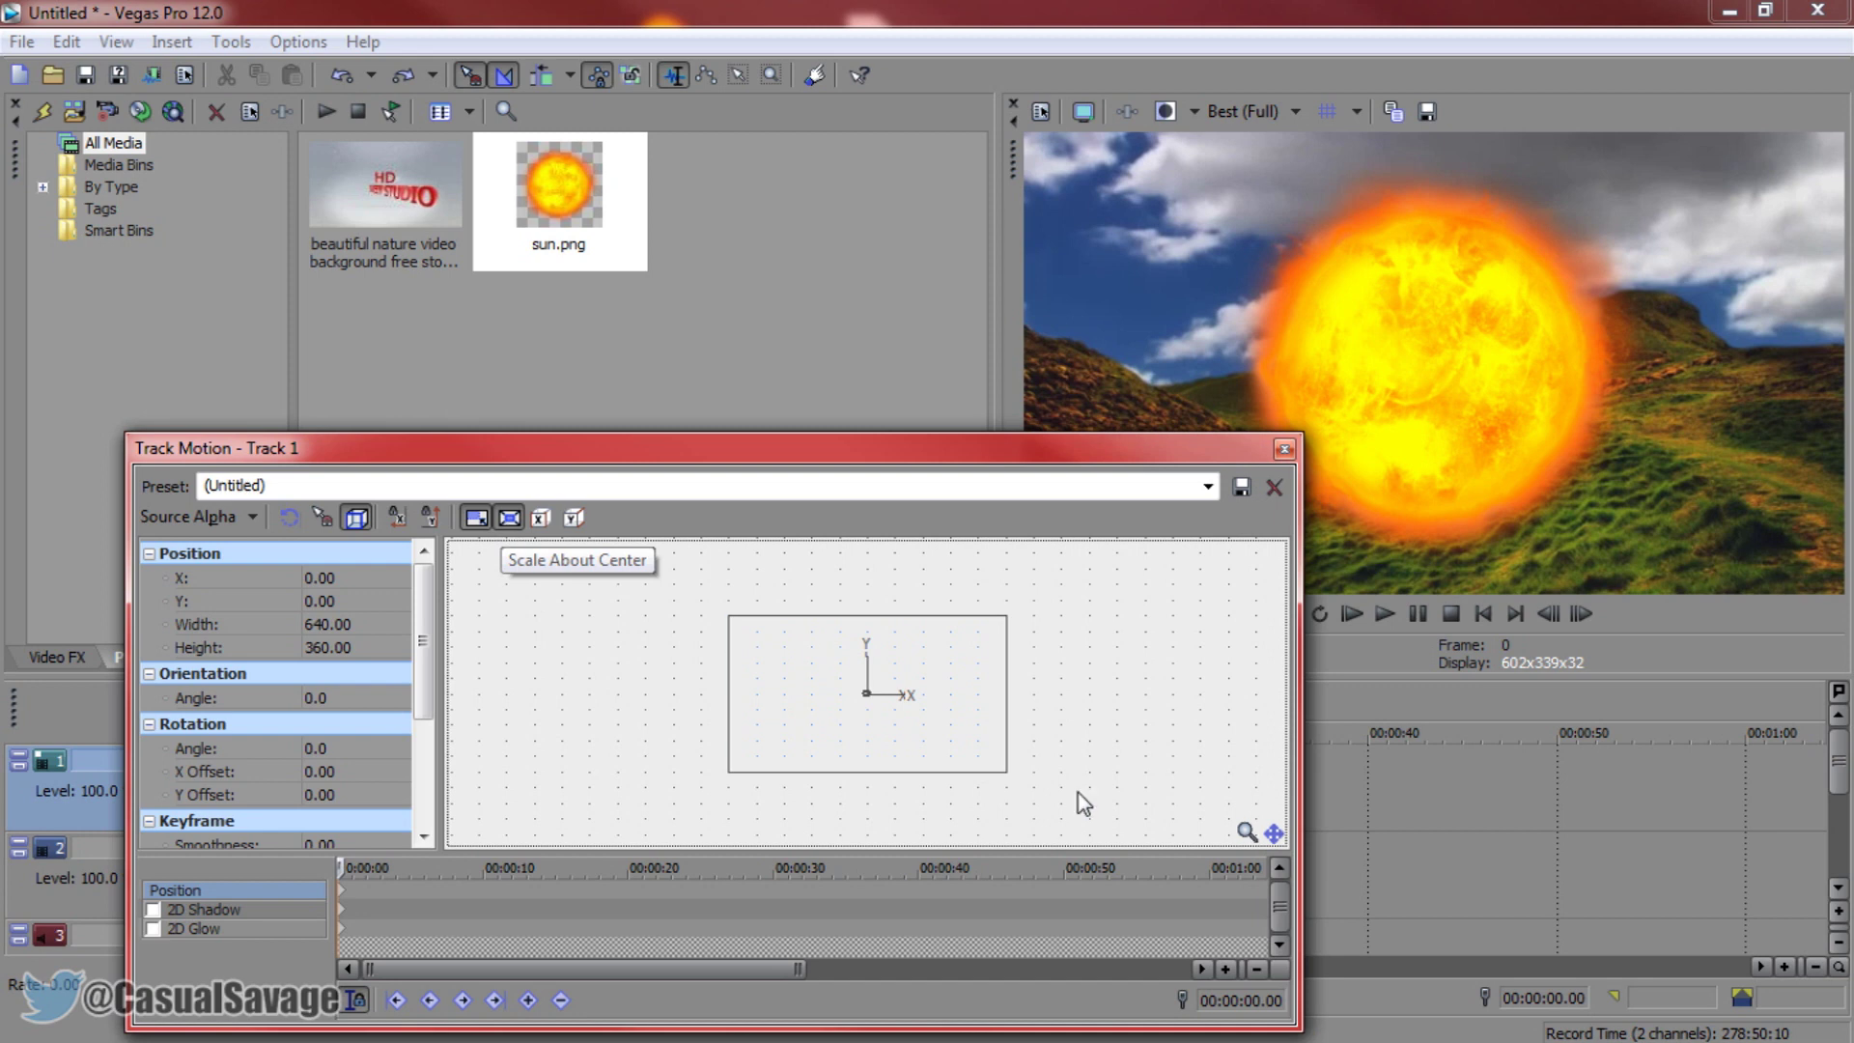
pyautogui.moveTo(1005, 770); pyautogui.dragTo(929, 730)
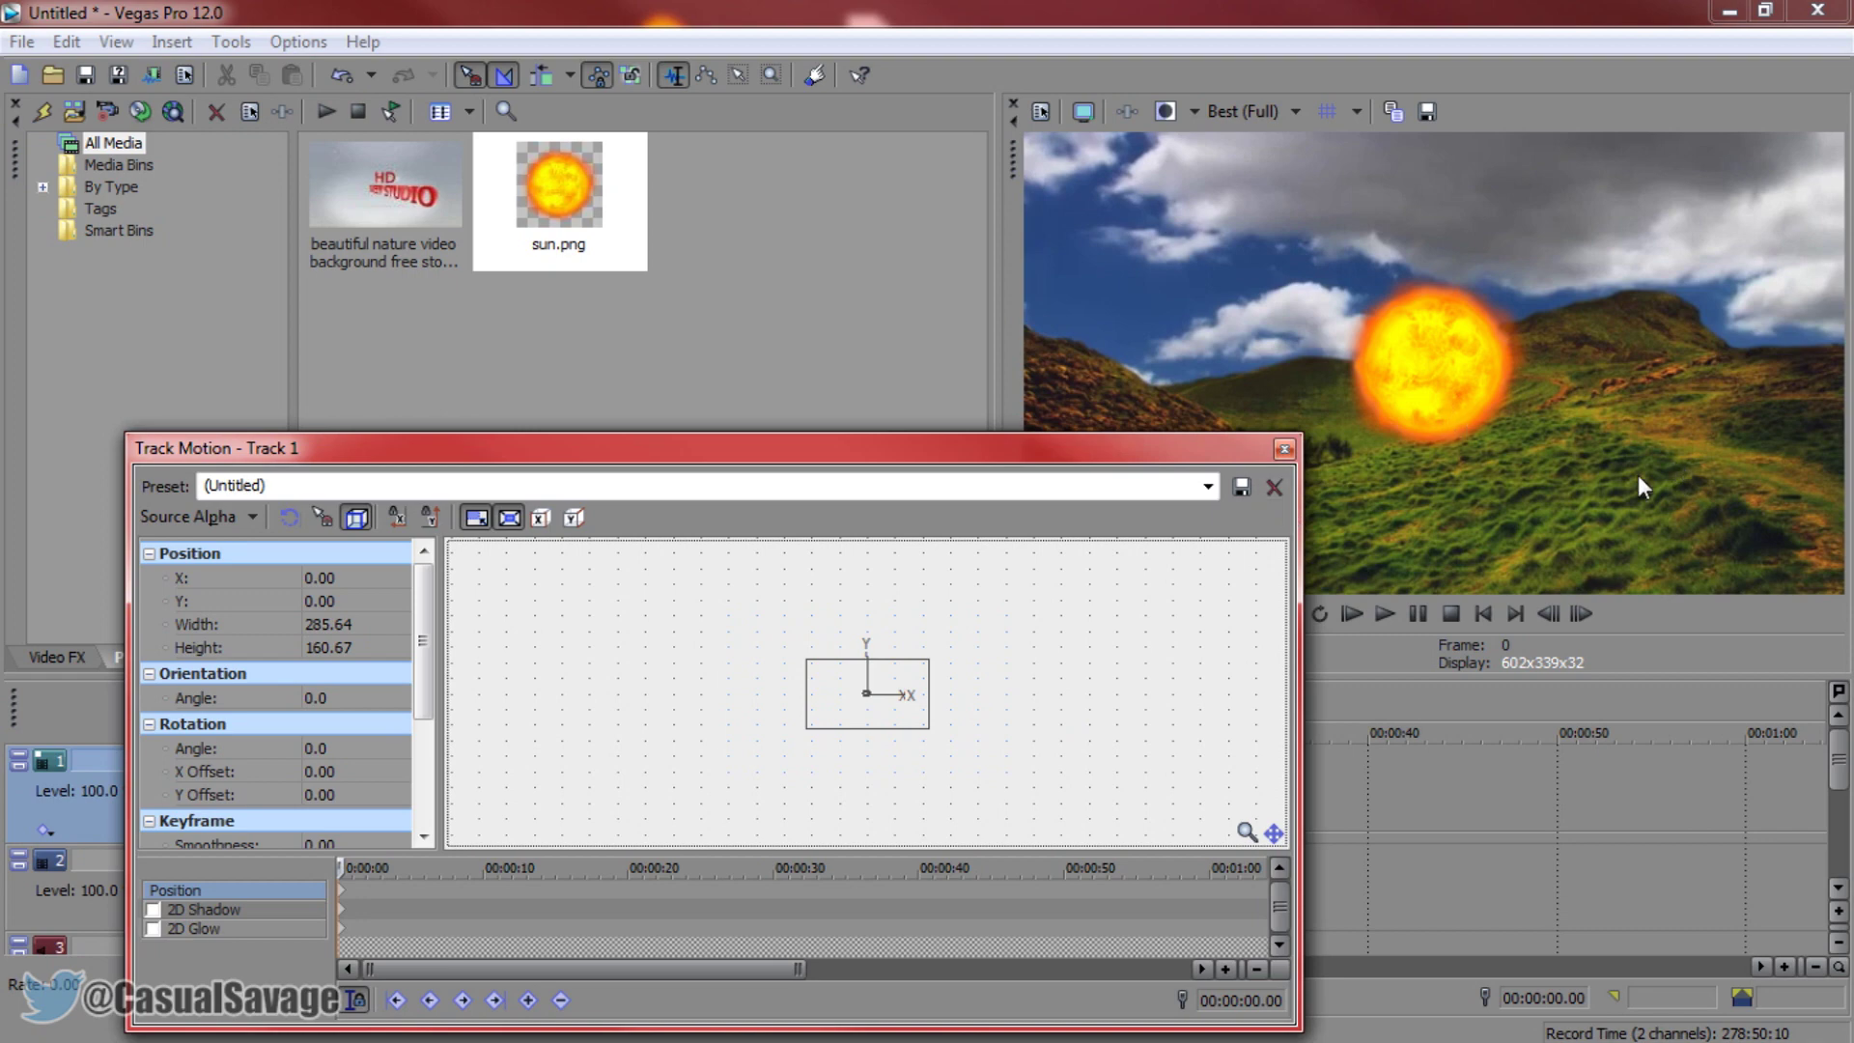
pyautogui.moveTo(1152, 449); pyautogui.dragTo(739, 511)
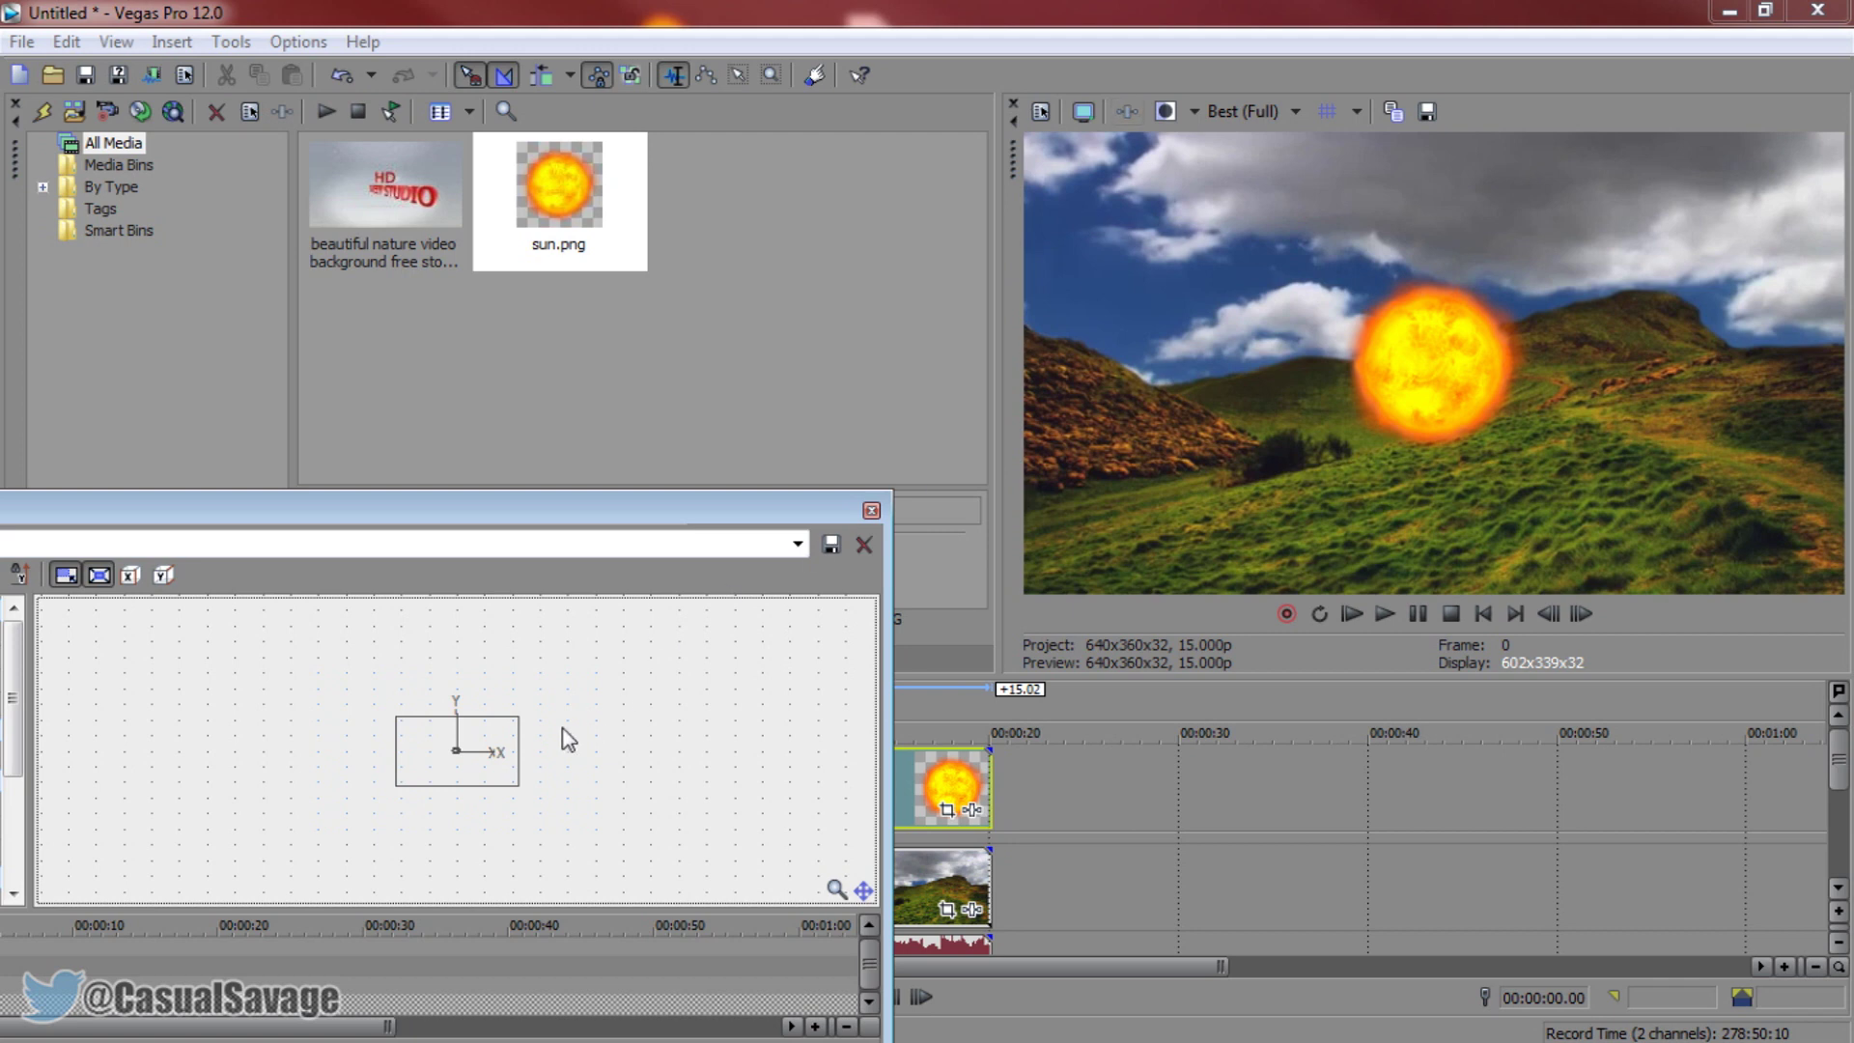
pyautogui.moveTo(504, 773); pyautogui.dragTo(365, 612)
pyautogui.moveTo(772, 512); pyautogui.dragTo(948, 396)
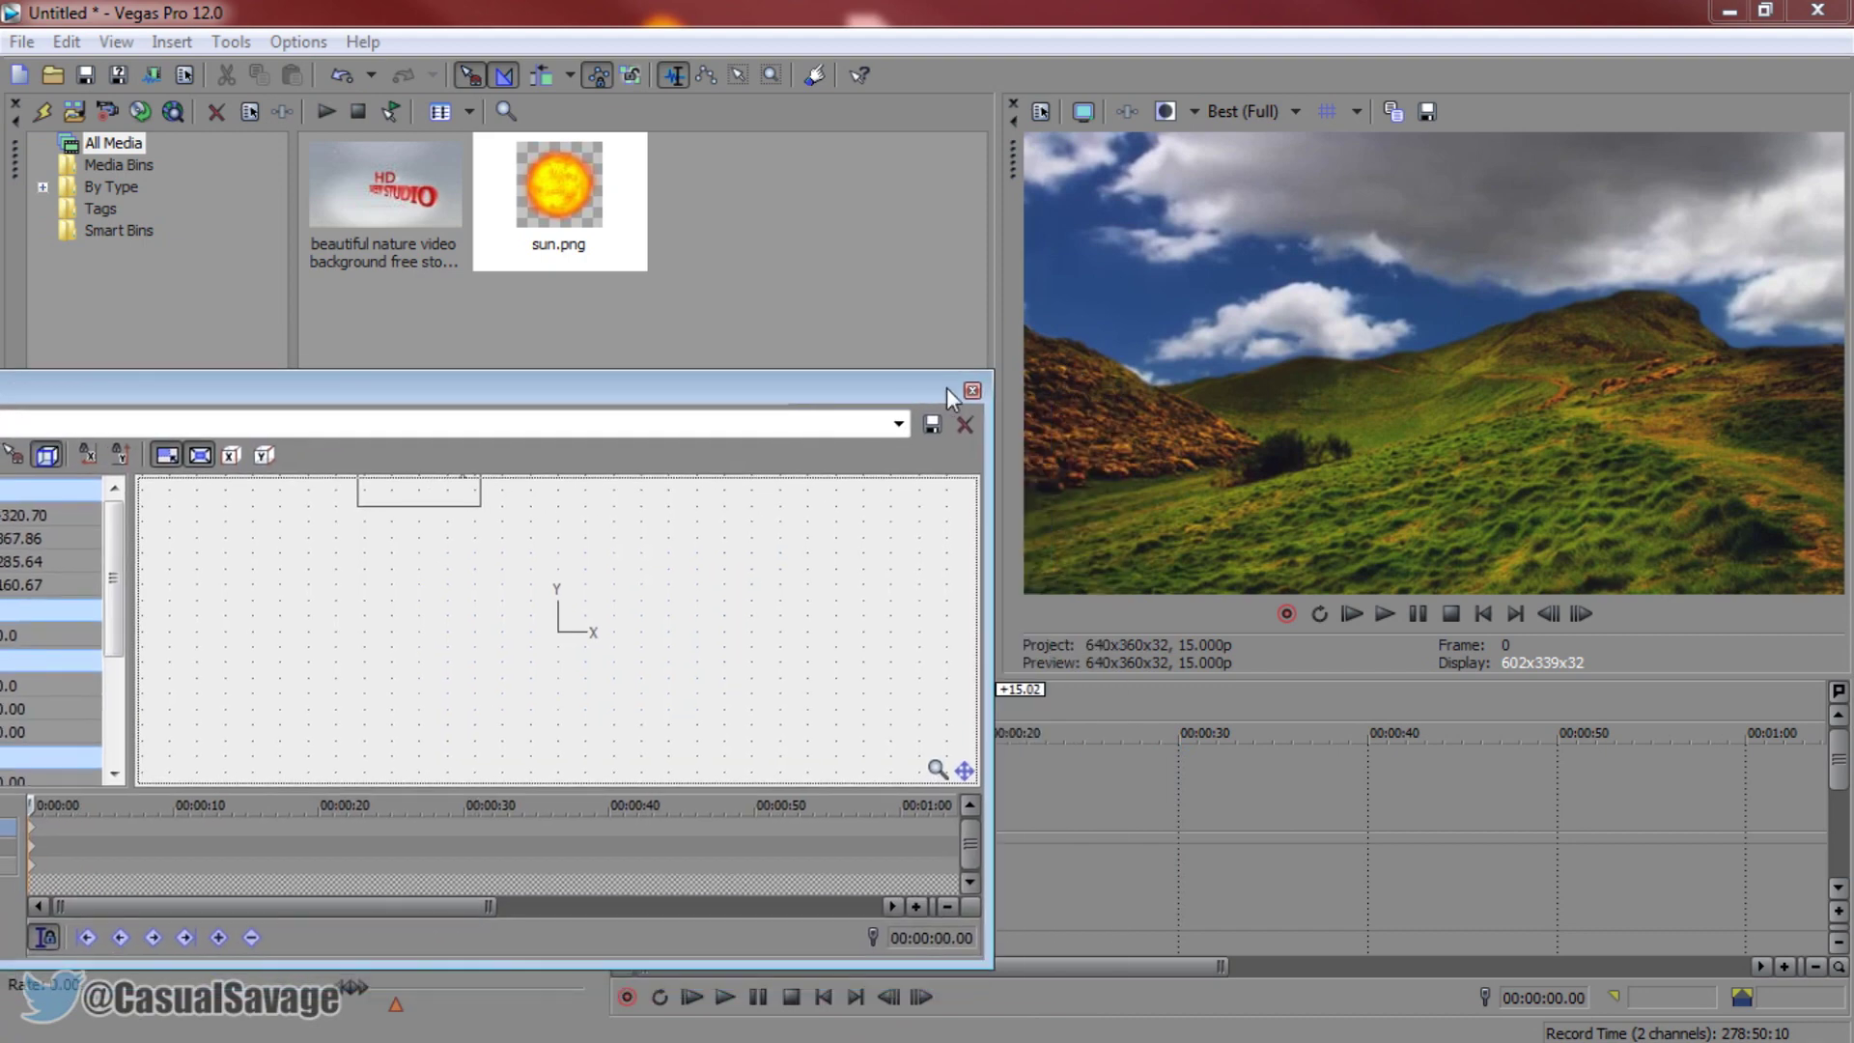
# Step: Close Track Motion and set the timeline cursor to exactly 00:00:05.00
pyautogui.click(973, 390)
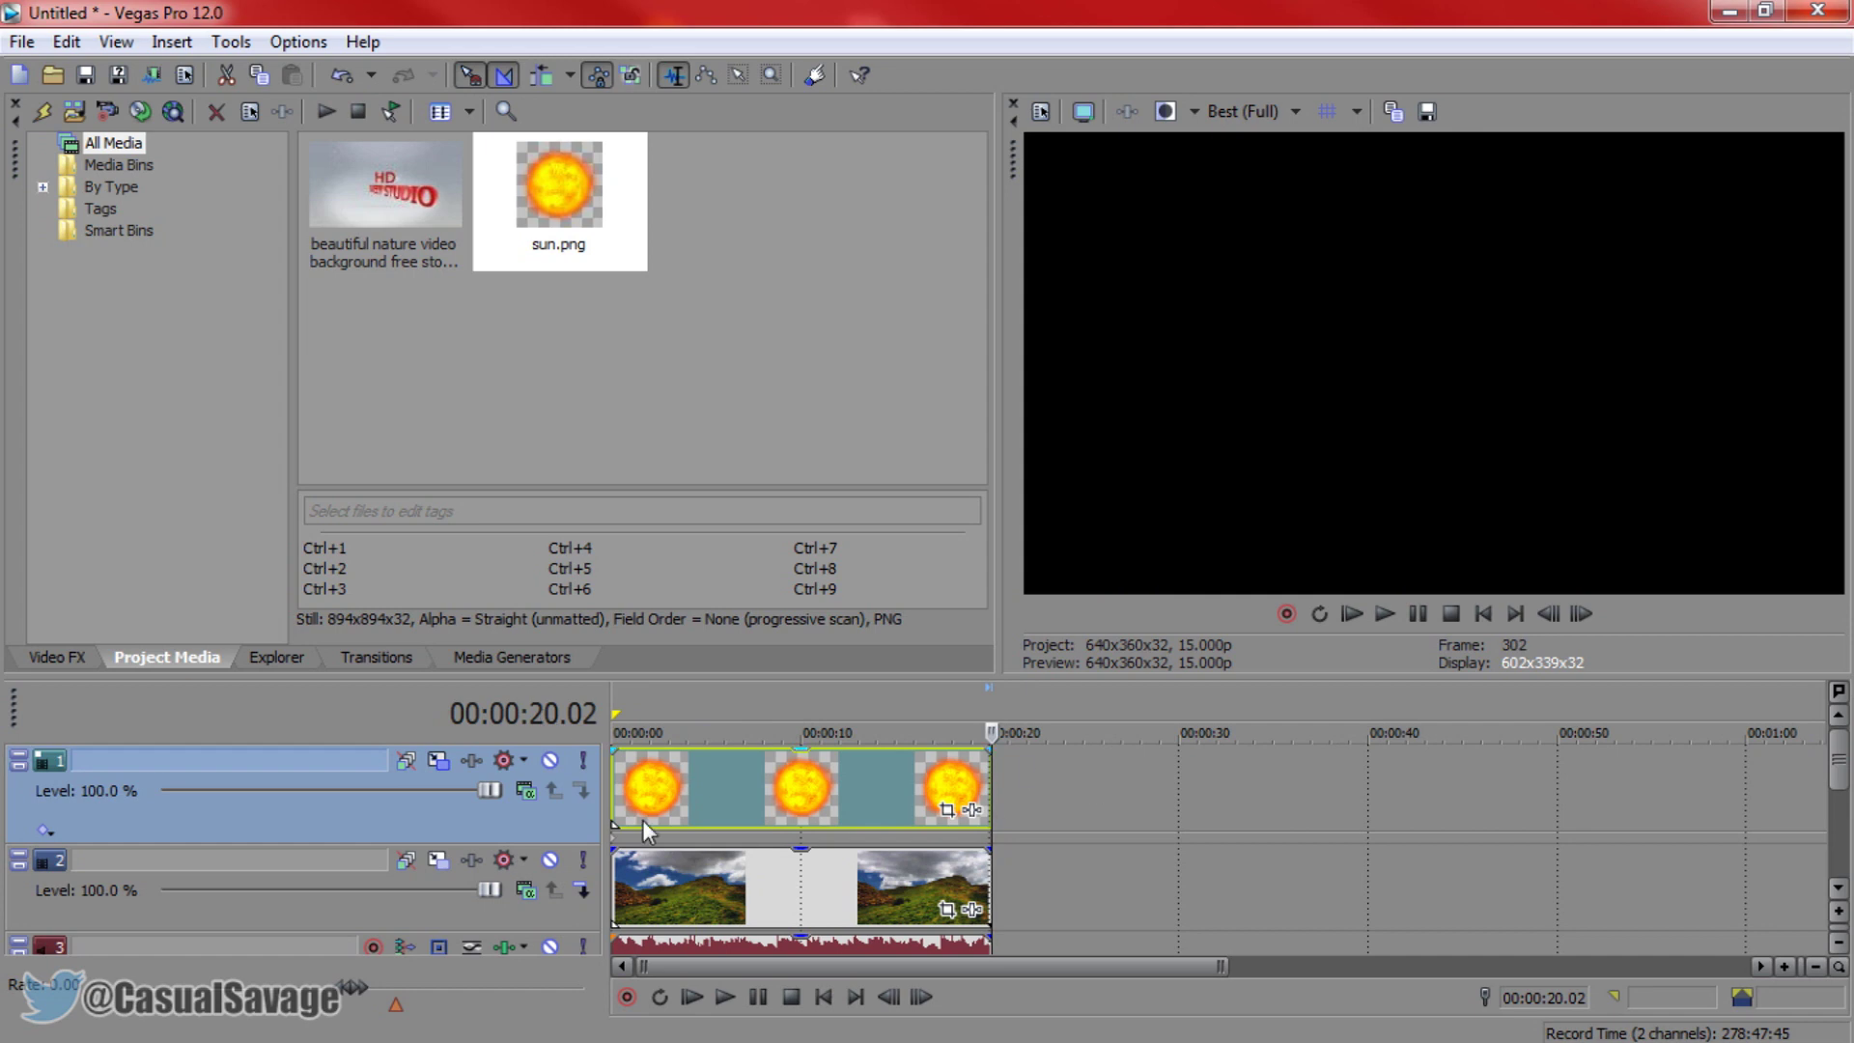
pyautogui.click(680, 803)
pyautogui.click(714, 802)
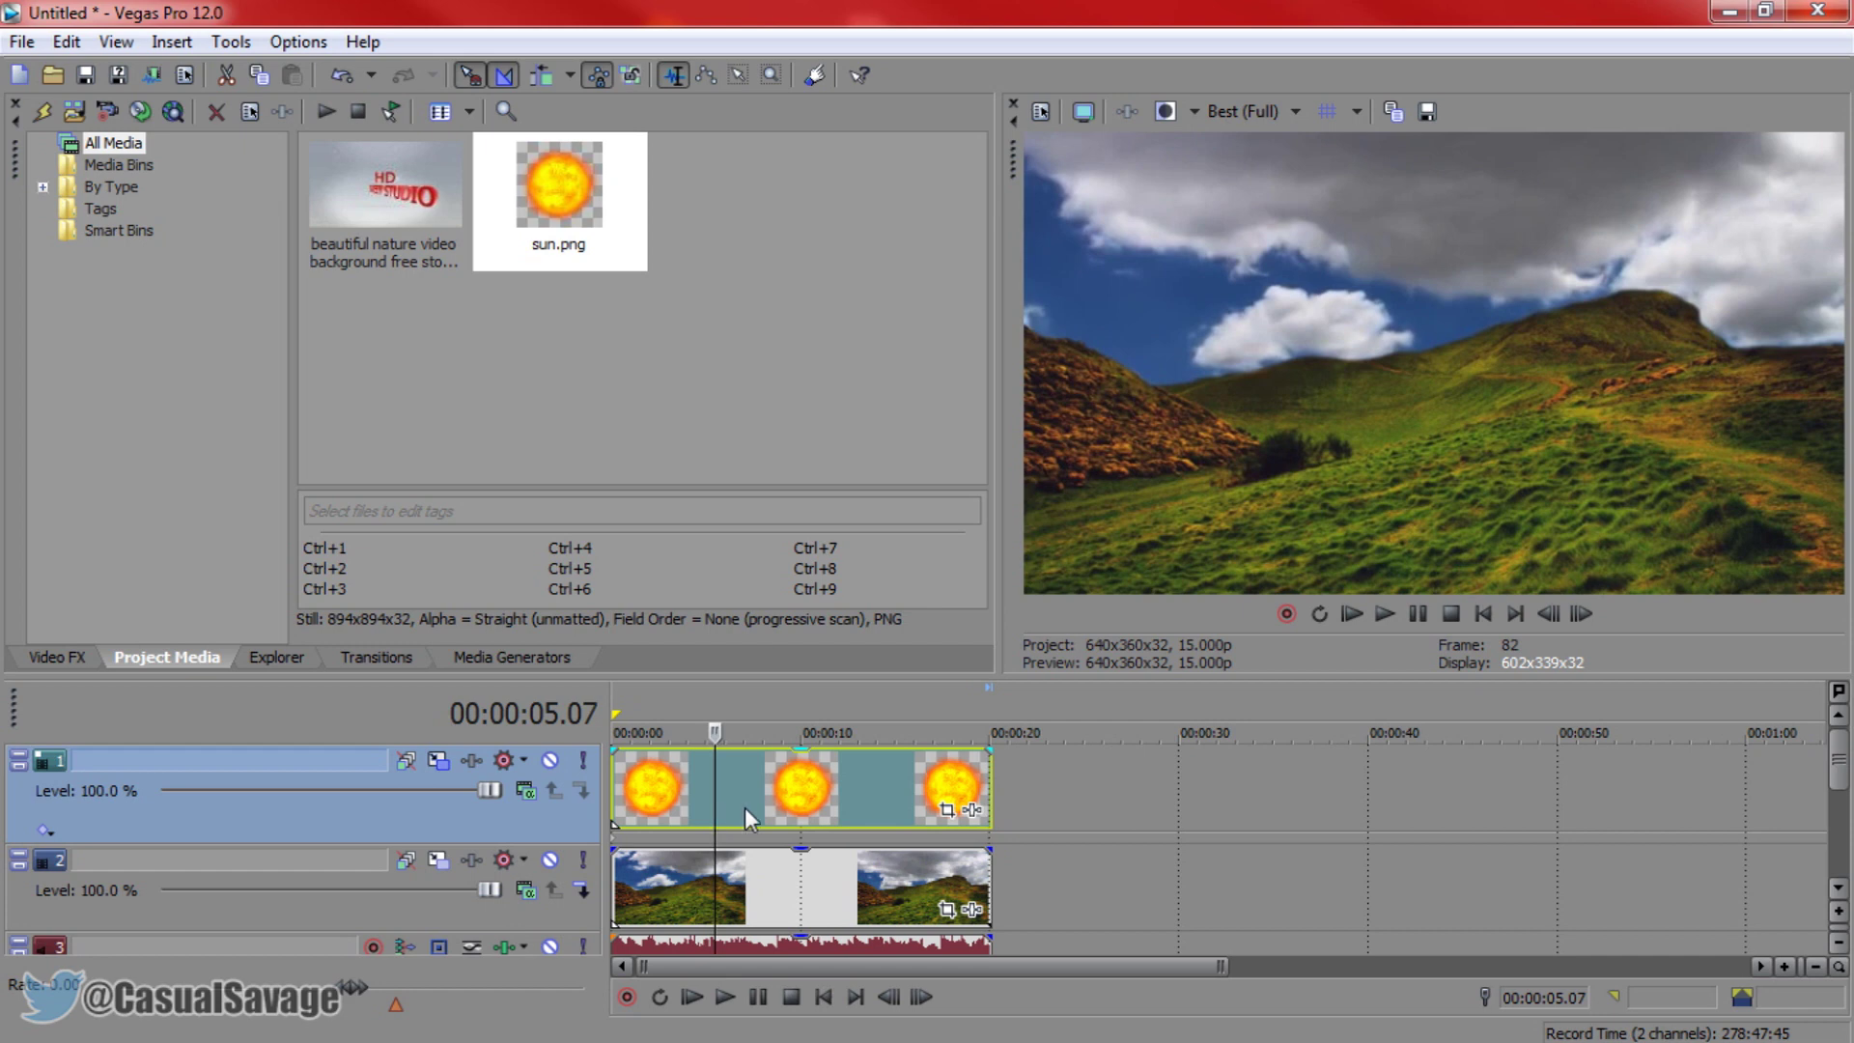
pyautogui.click(734, 803)
pyautogui.click(715, 809)
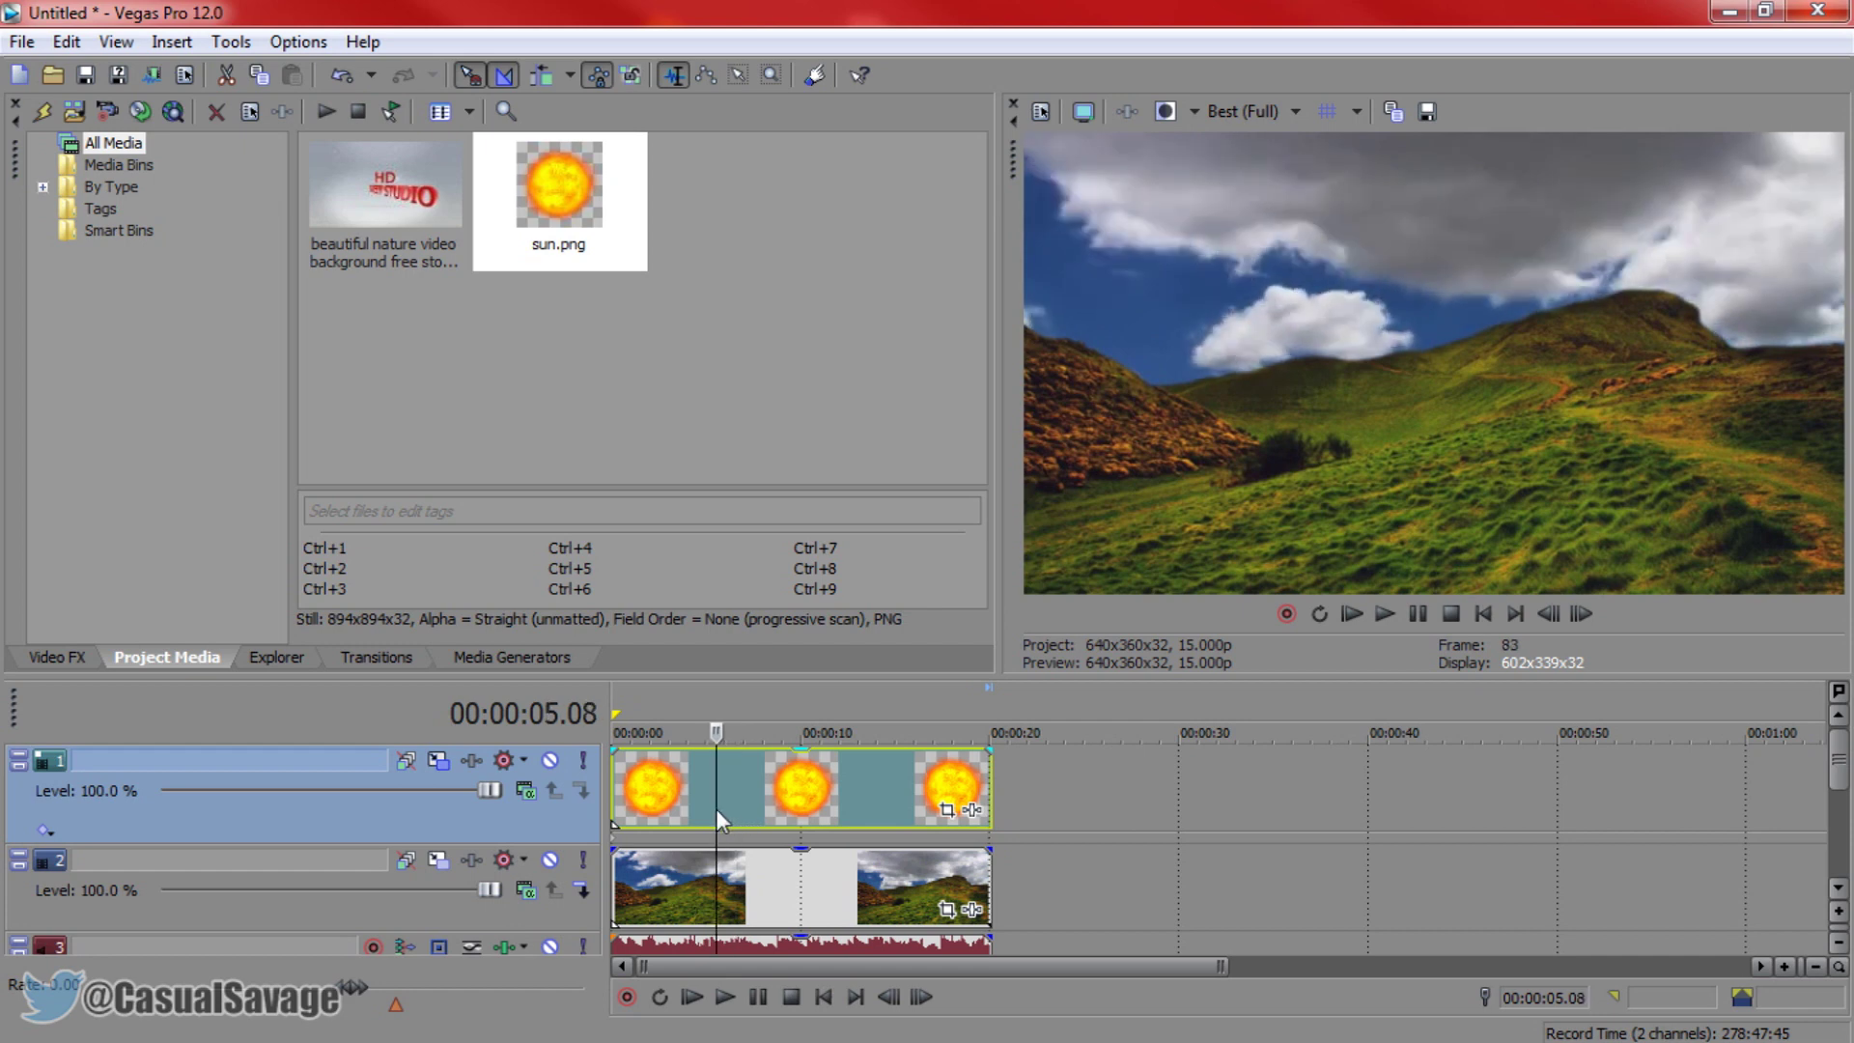
pyautogui.press('Left')
pyautogui.press('Left')
pyautogui.press('Left')
pyautogui.press('Left')
pyautogui.press('Left')
pyautogui.press('Left')
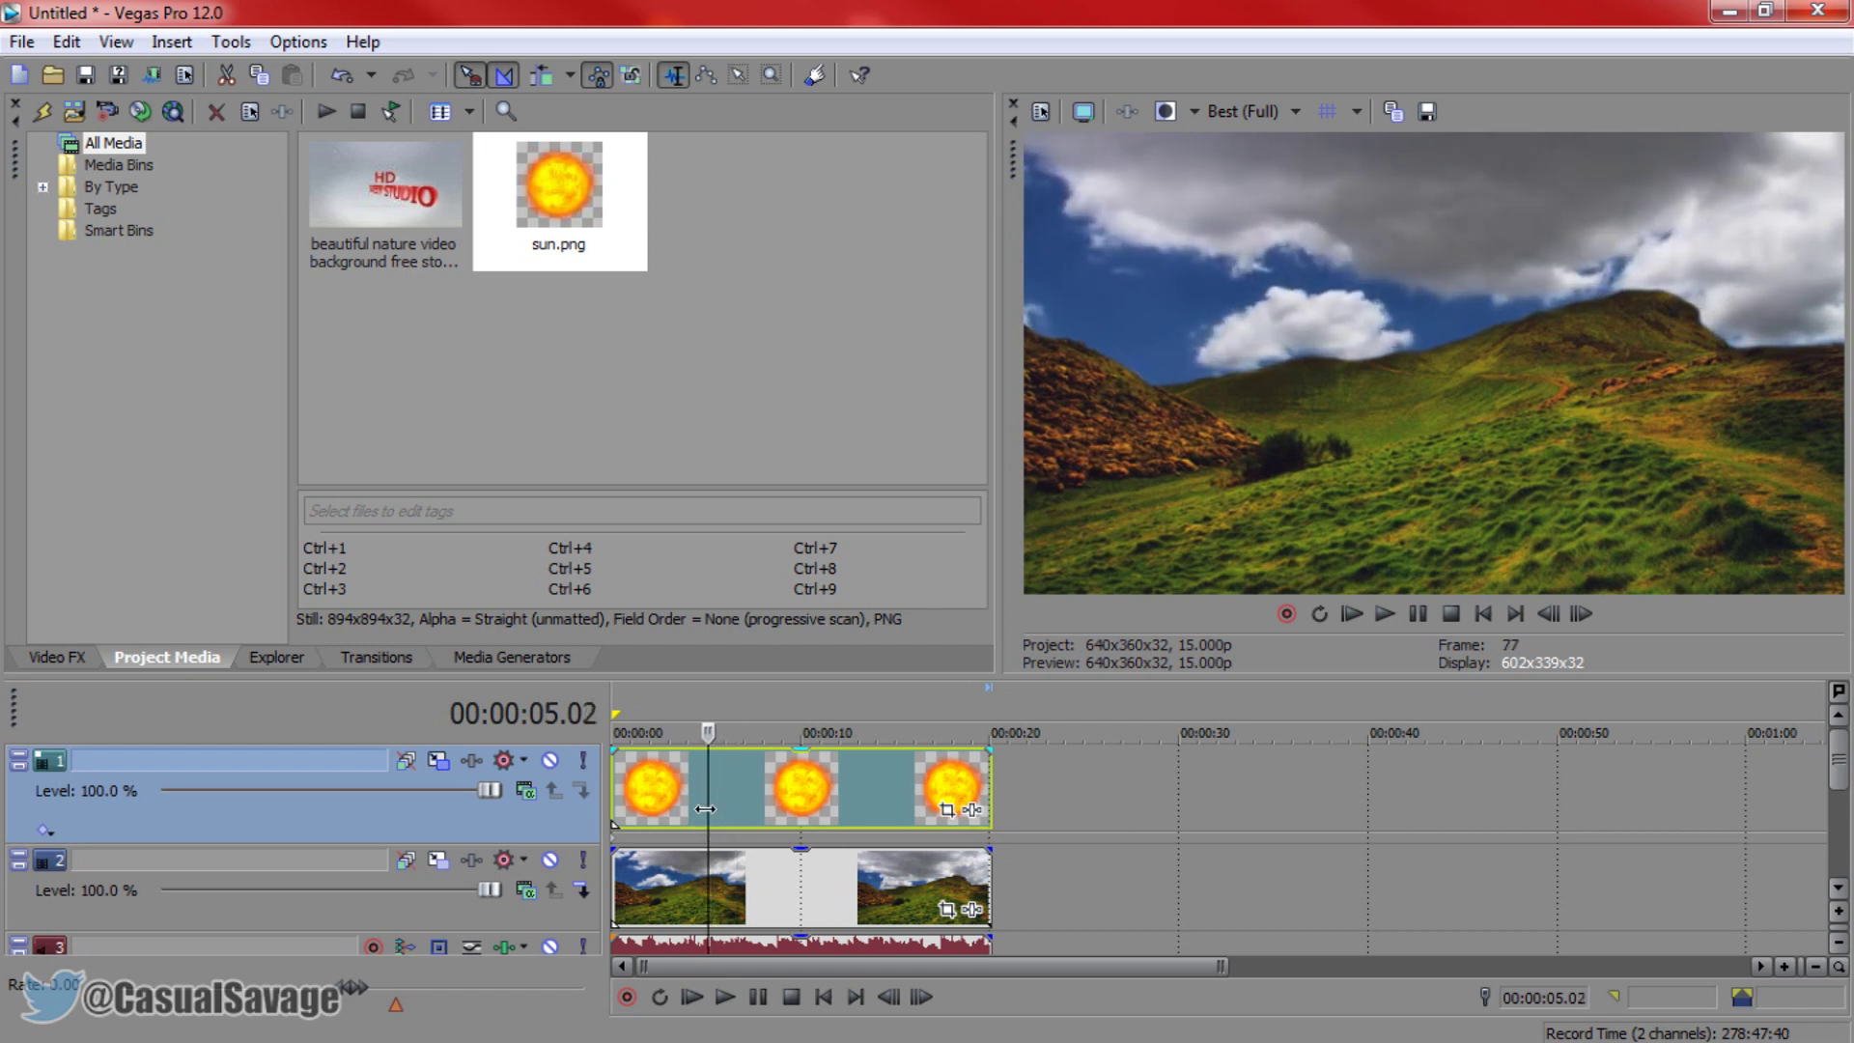
pyautogui.press('Left')
pyautogui.press('Left')
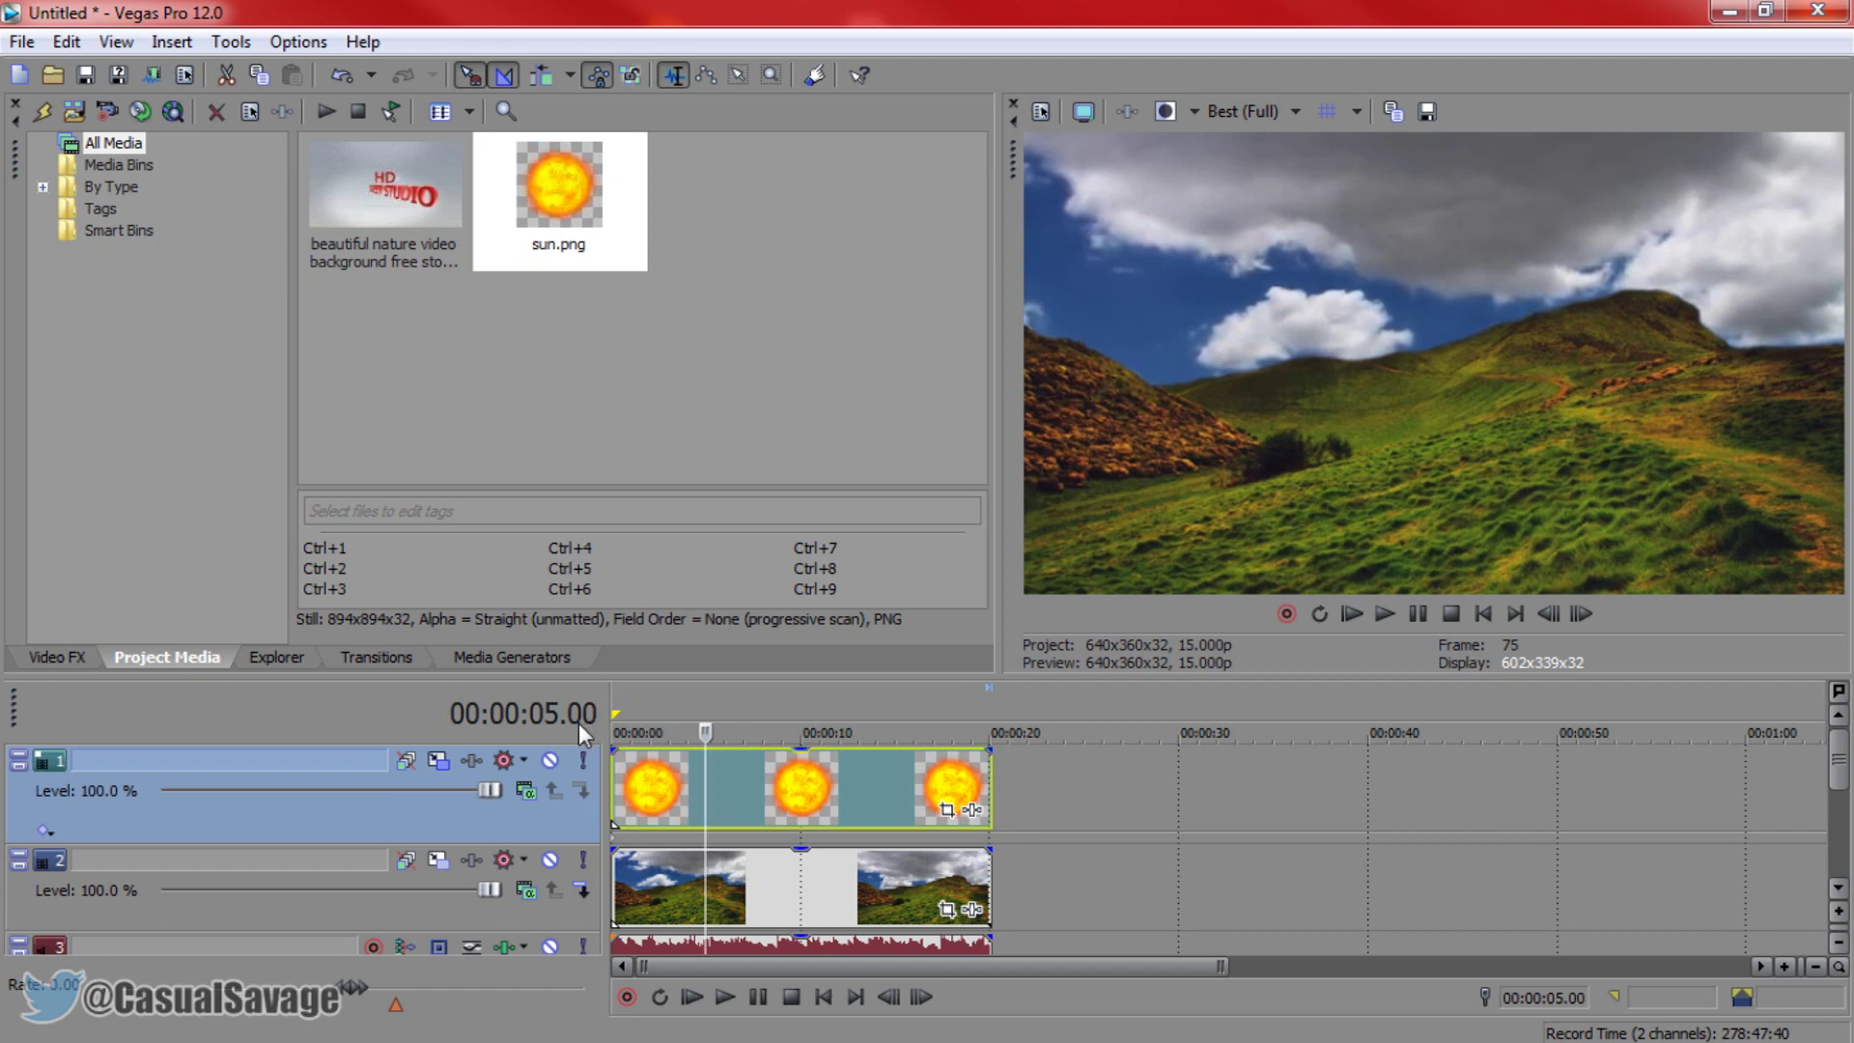
# Step: Keyframe the sun into the top-left corner at 5 seconds and preview the animation
pyautogui.click(446, 762)
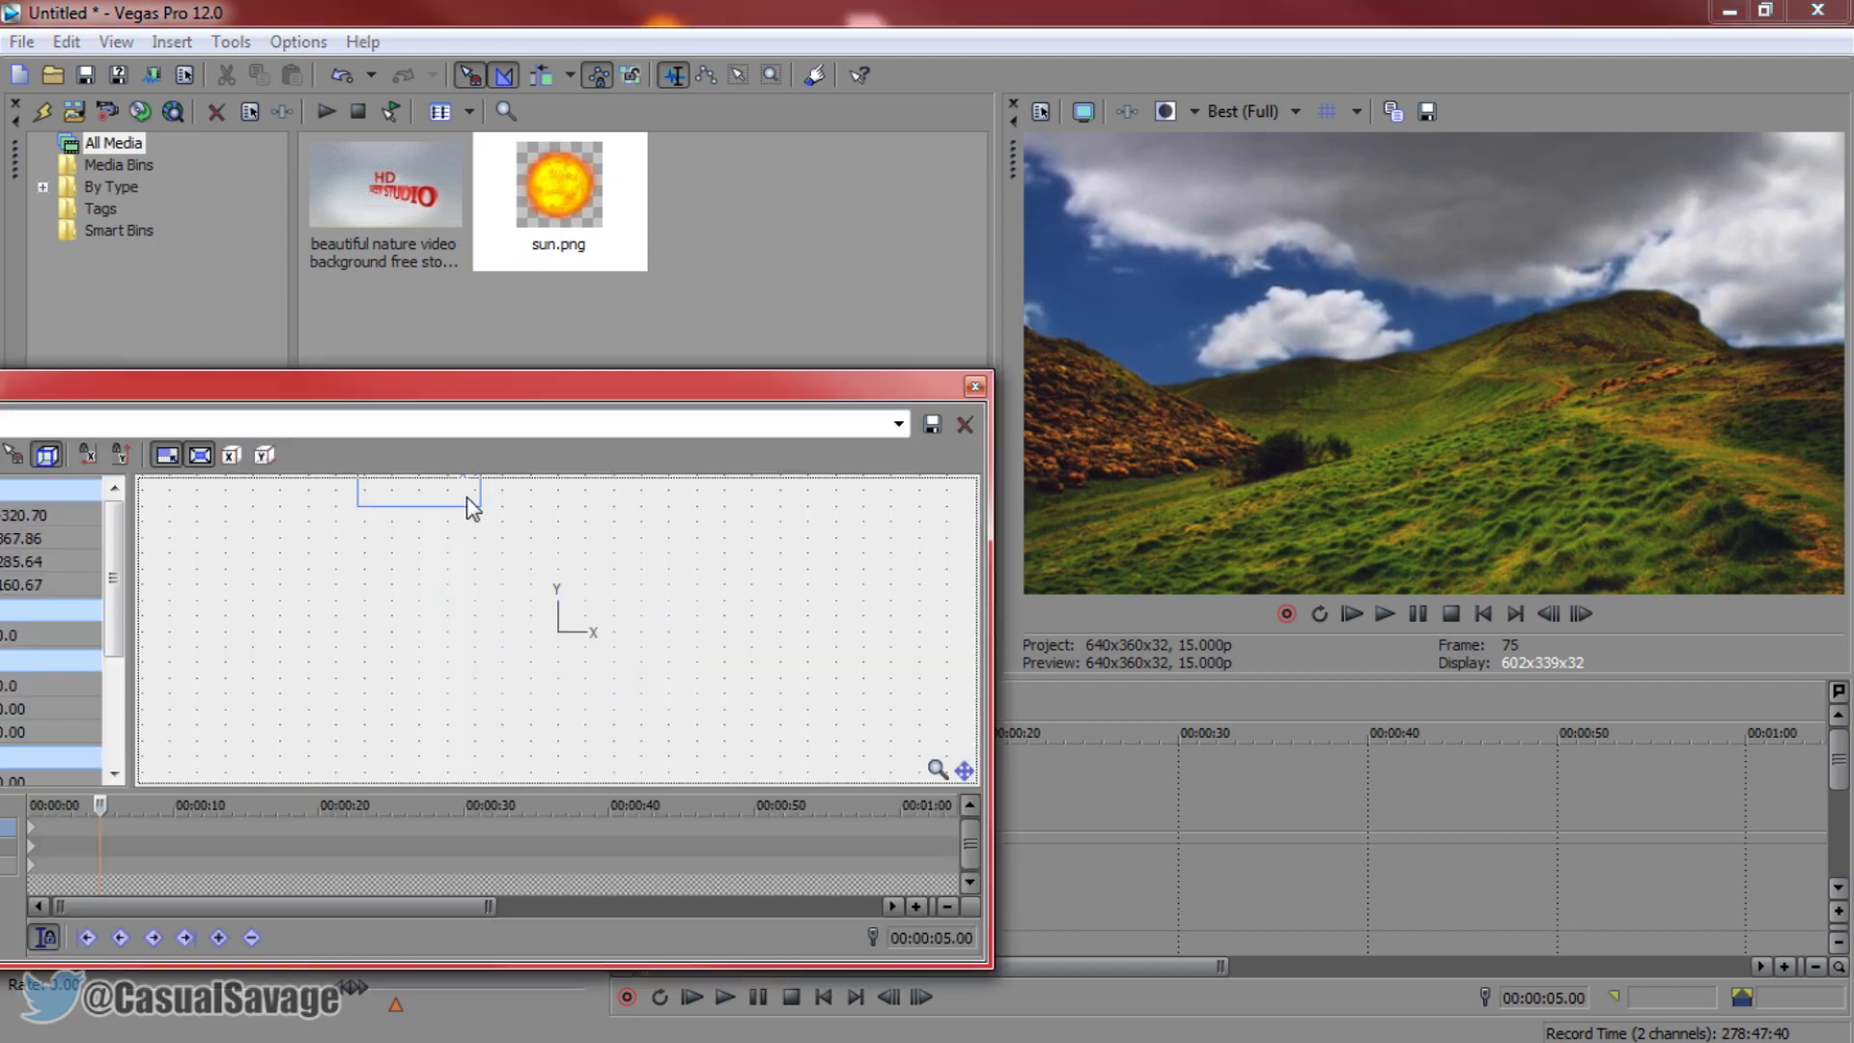
pyautogui.moveTo(472, 507); pyautogui.dragTo(478, 588)
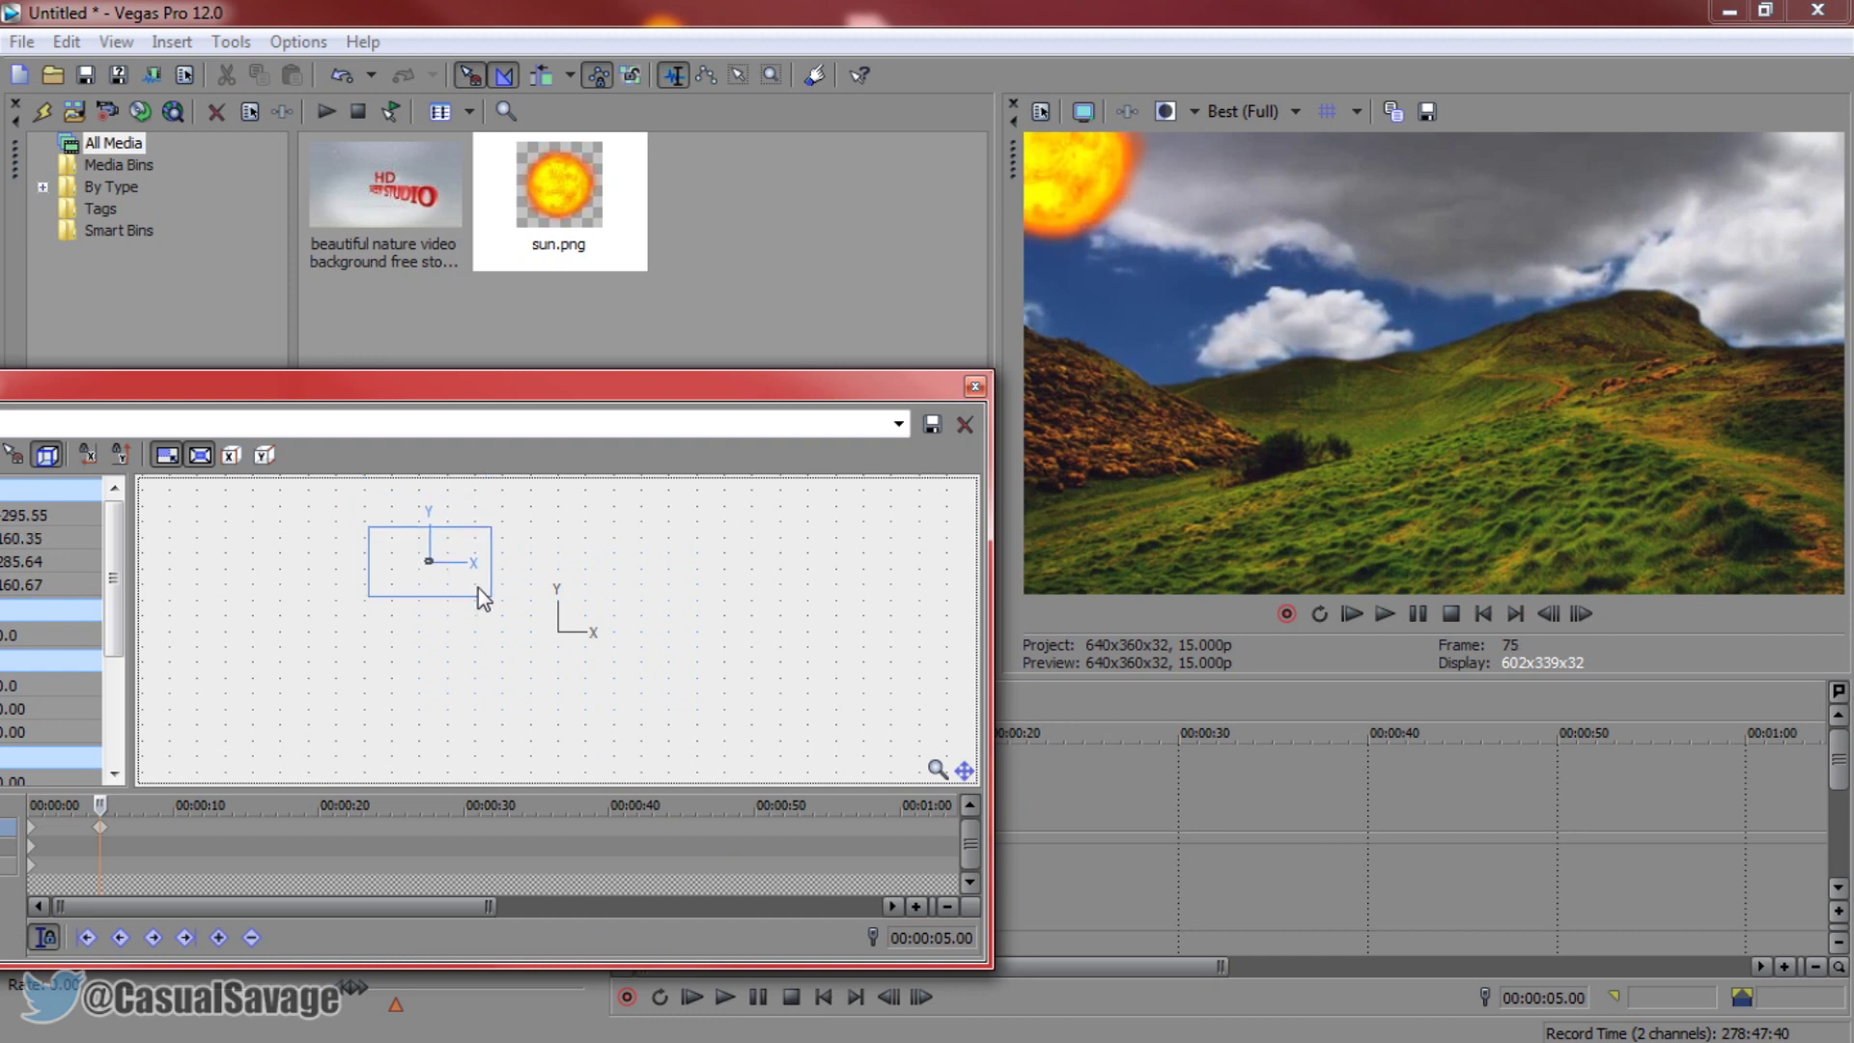
pyautogui.click(974, 387)
pyautogui.click(1355, 612)
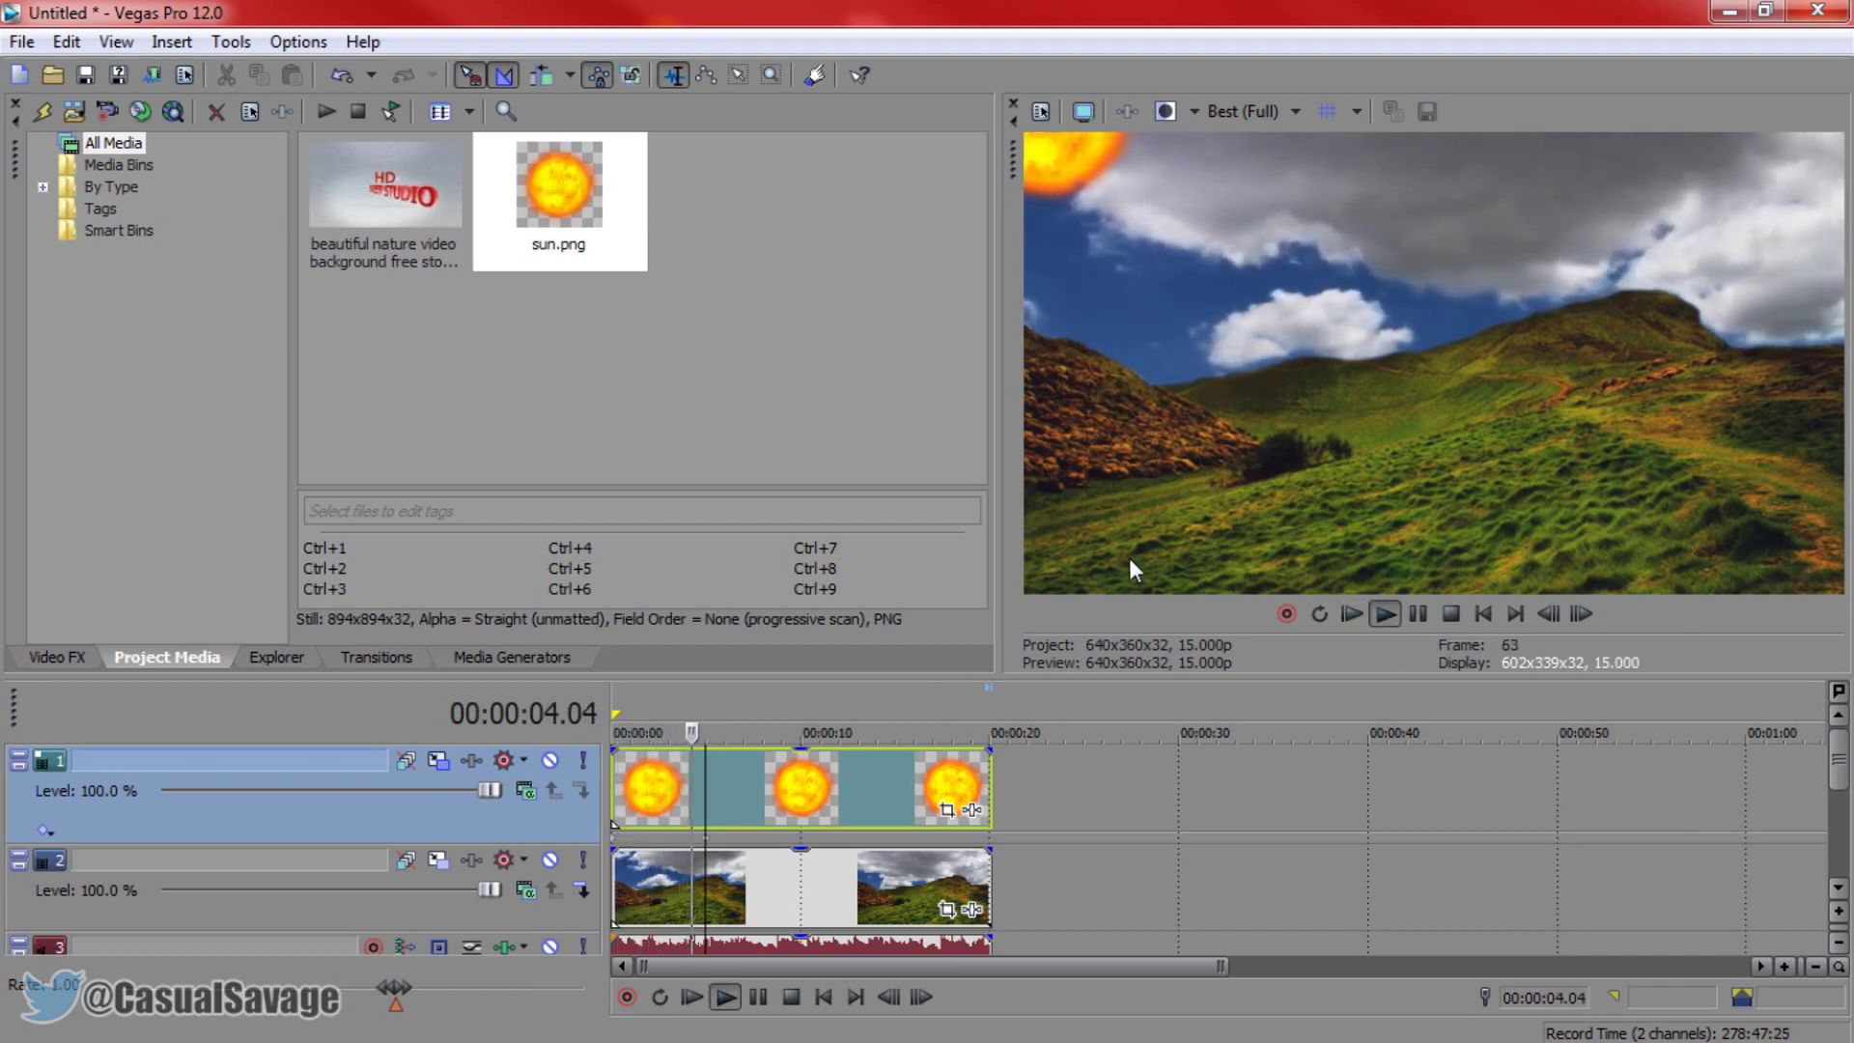
pyautogui.click(1411, 622)
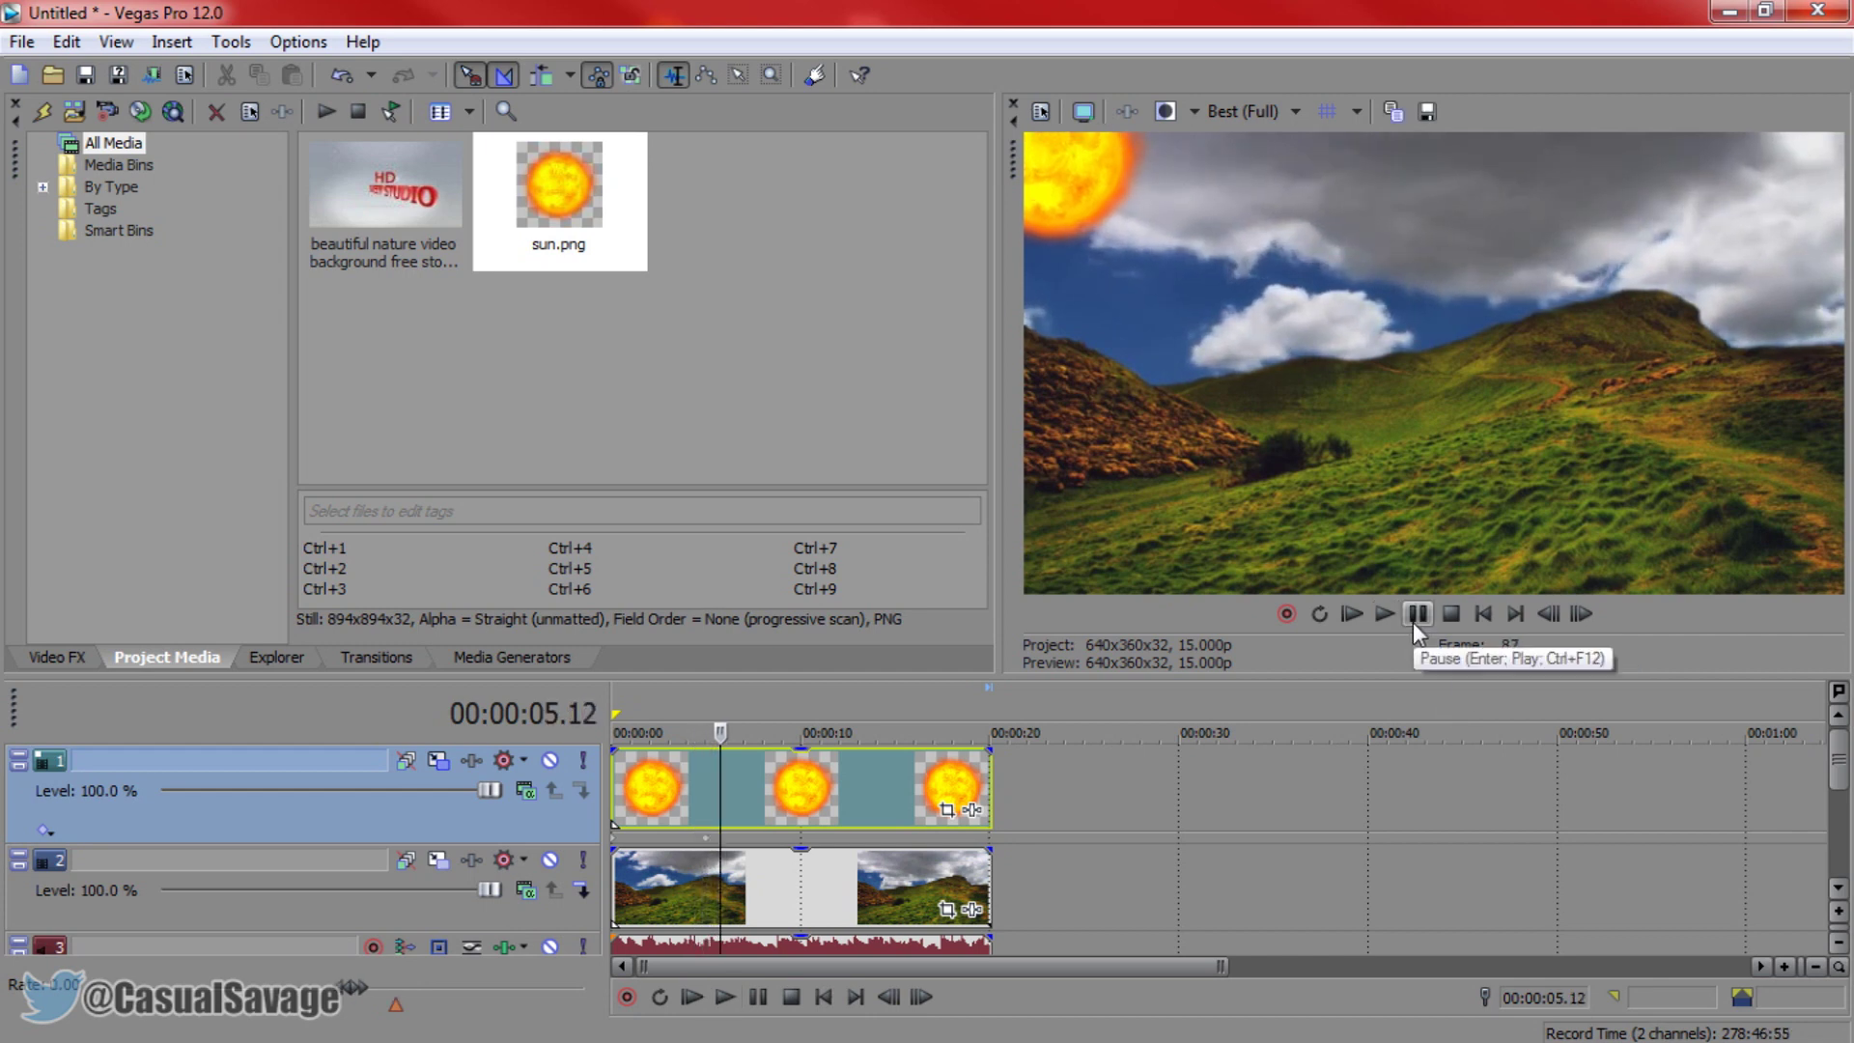
# Step: Delete the 5-second motion keyframe and move the sun's 0 s position below the frame
pyautogui.click(706, 733)
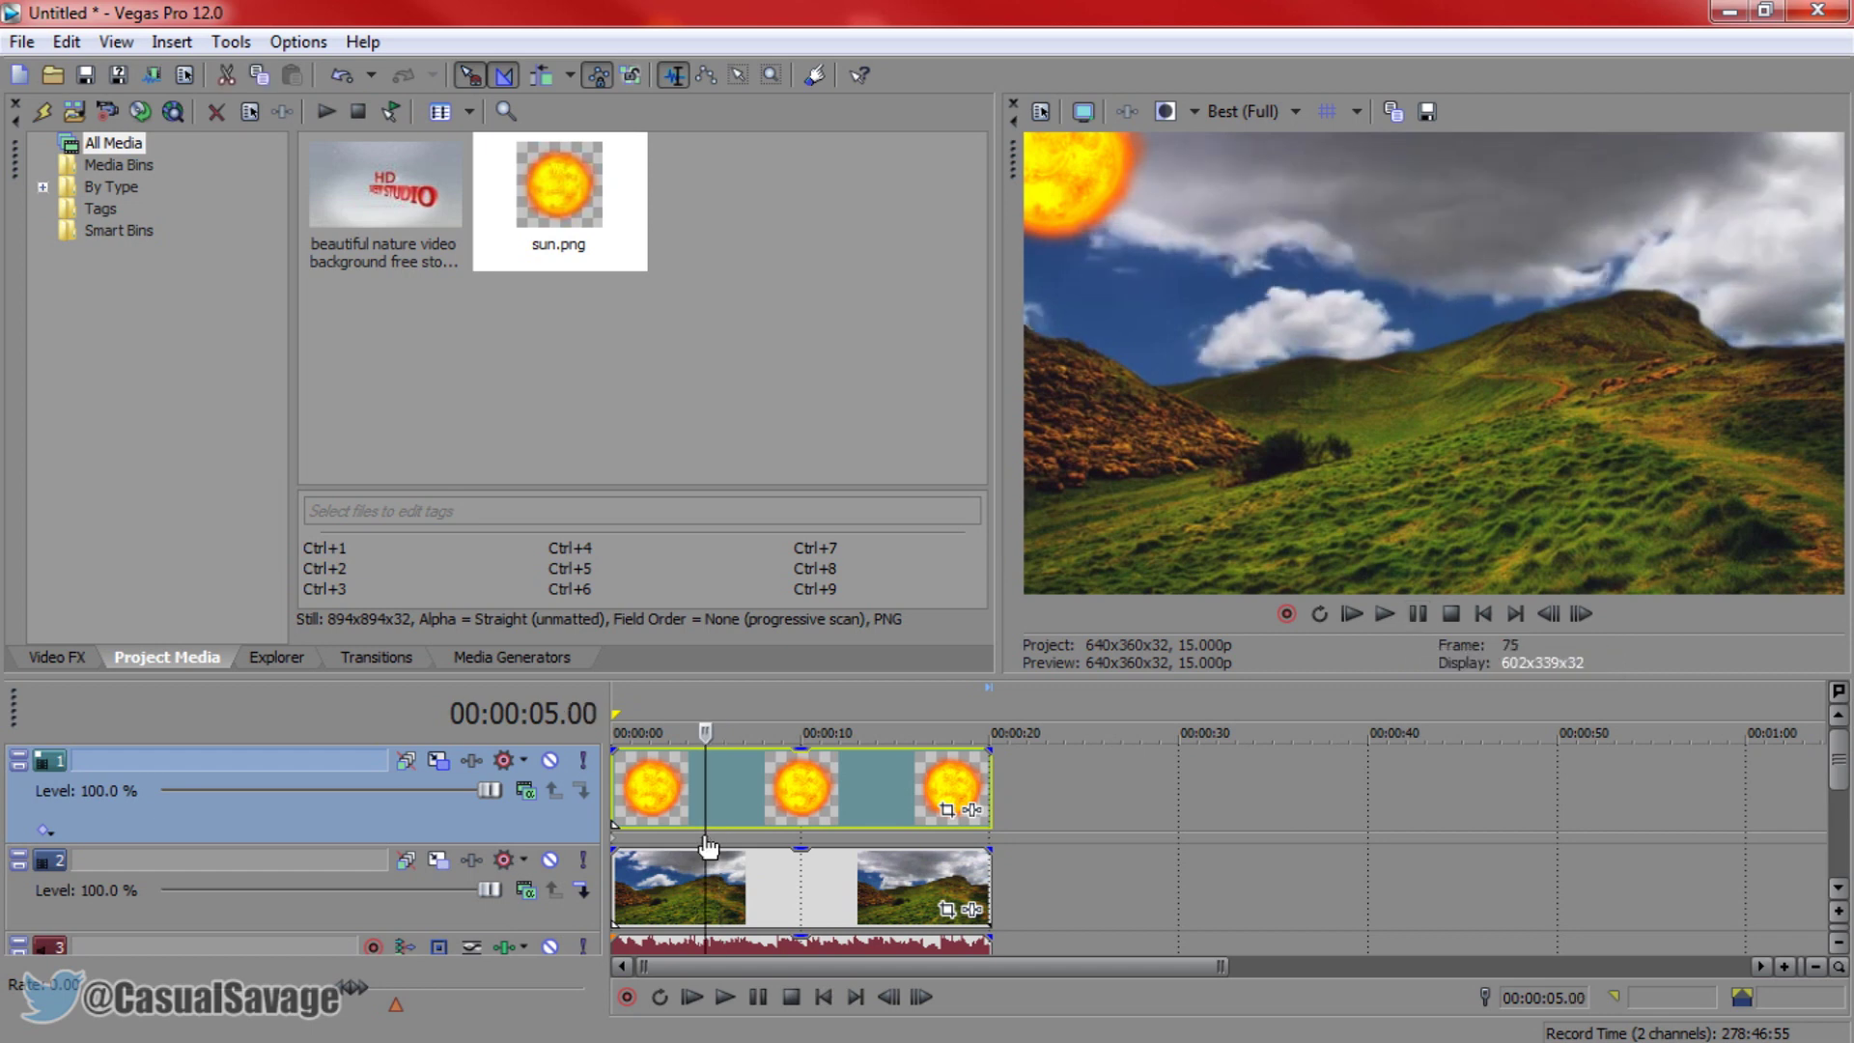
pyautogui.click(439, 763)
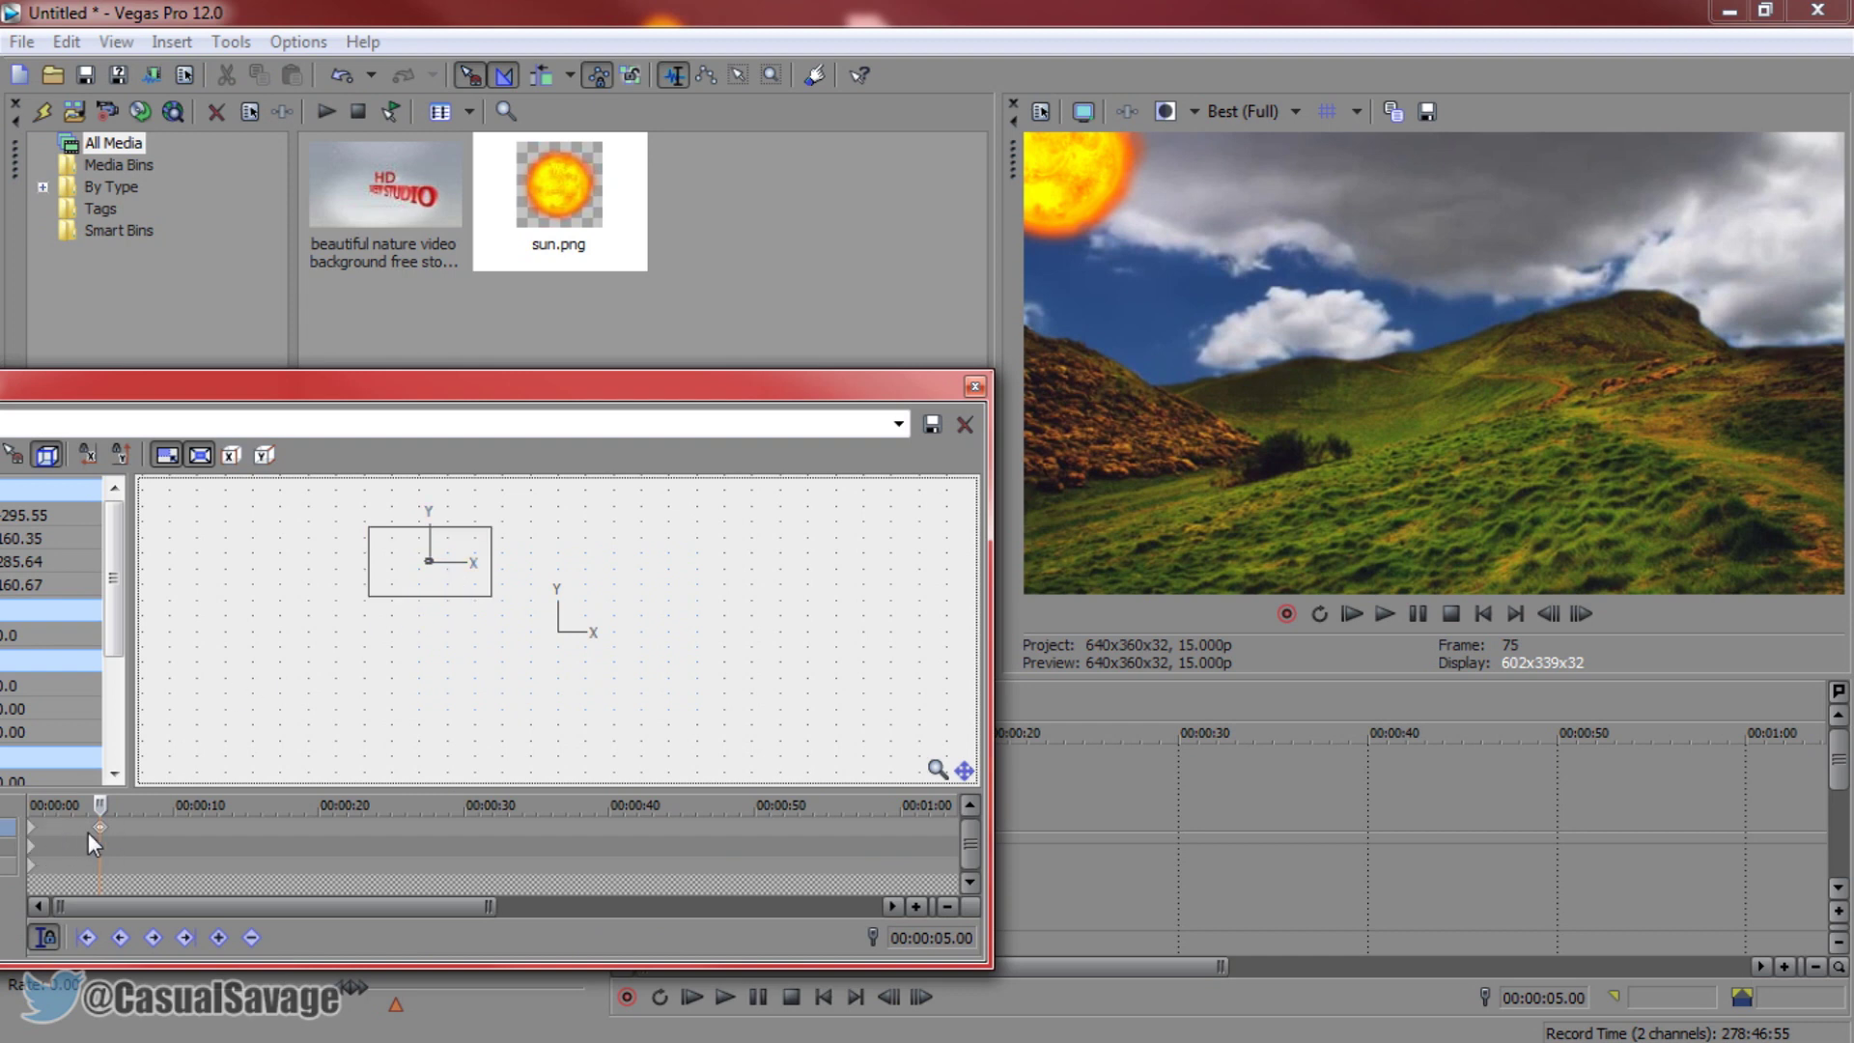
pyautogui.press('Delete')
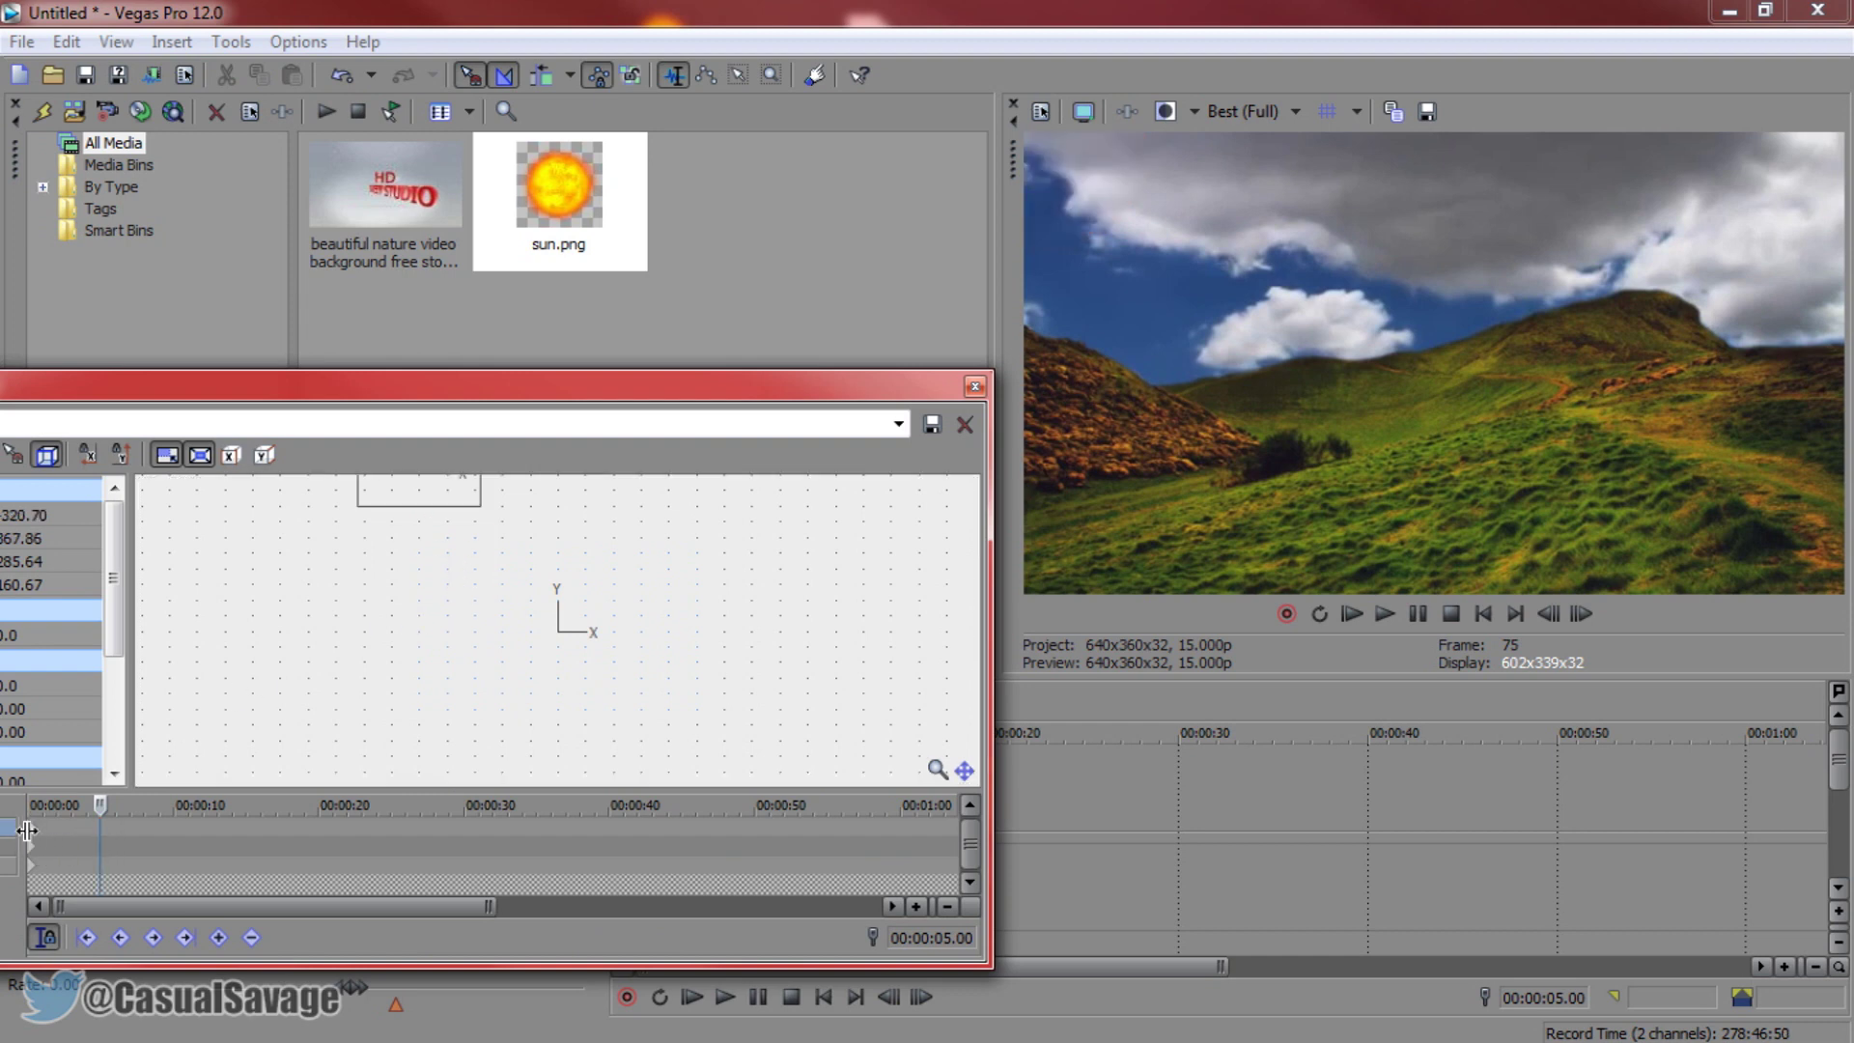
pyautogui.click(27, 830)
pyautogui.moveTo(447, 488); pyautogui.dragTo(417, 780)
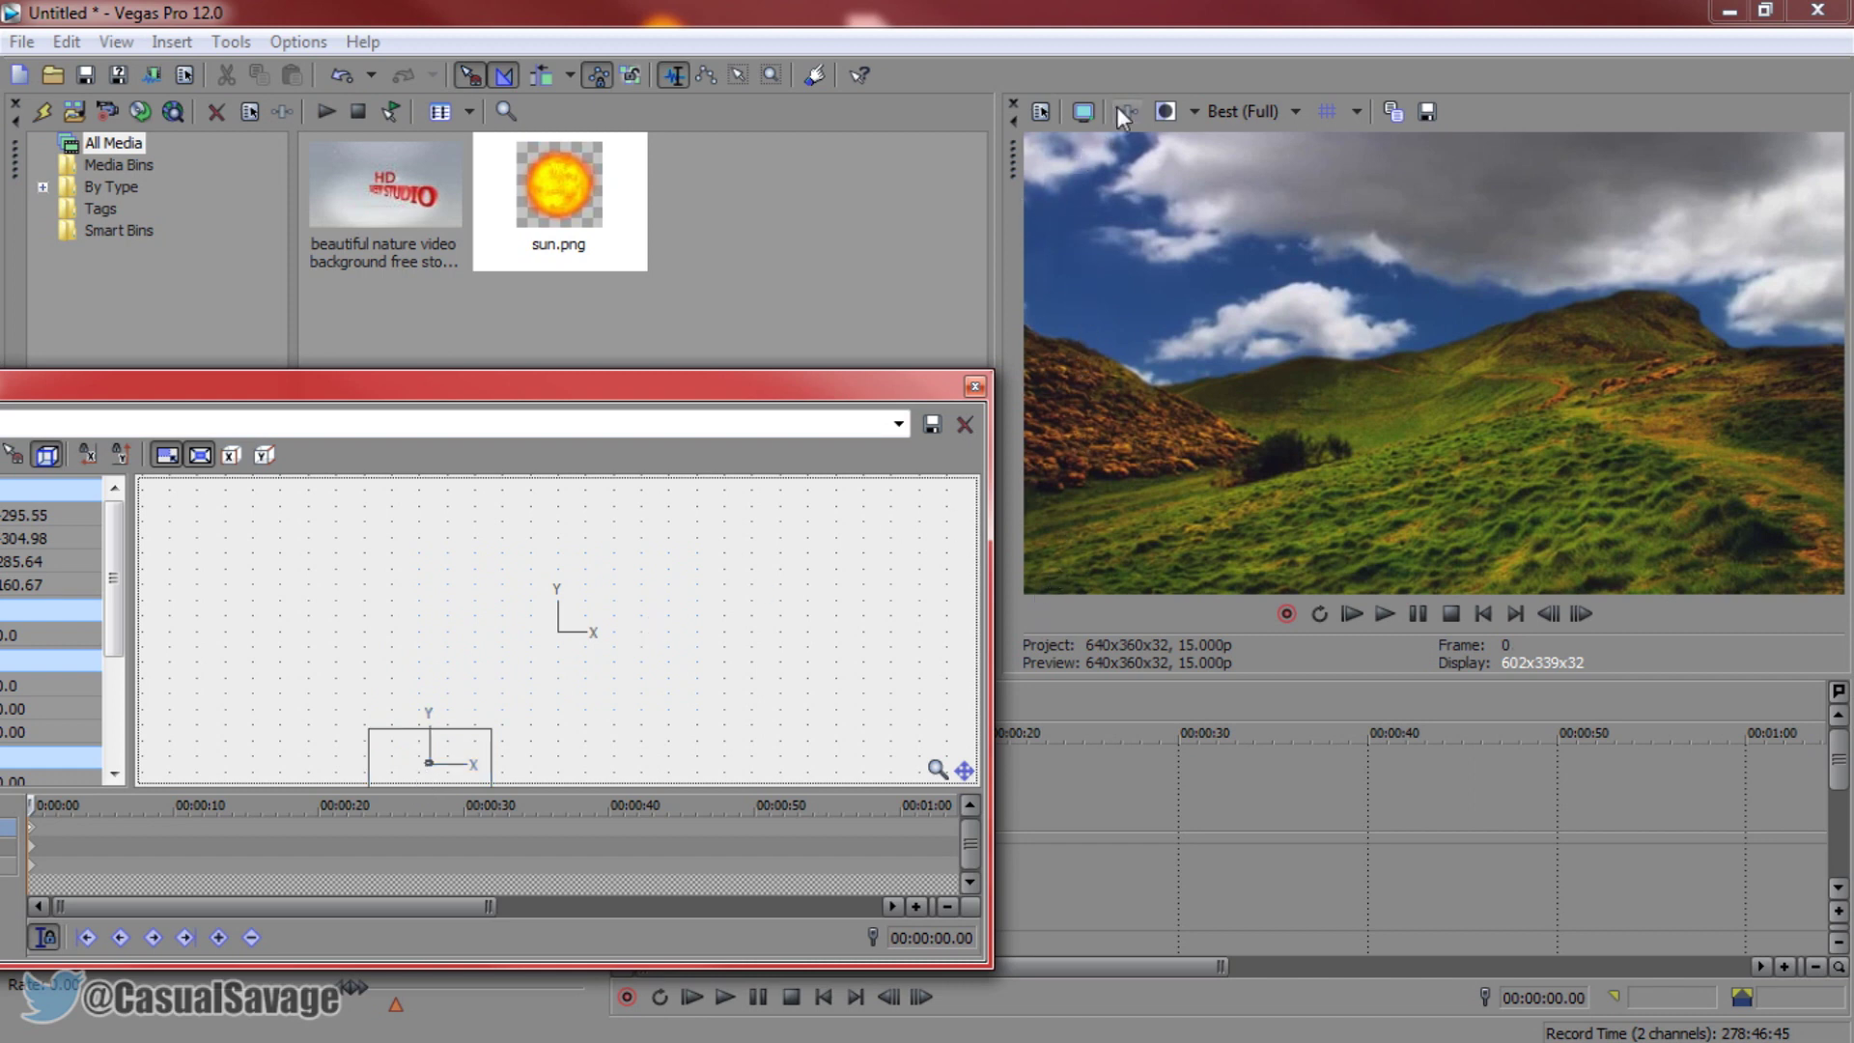
# Step: Close Track Motion and place the playhead exactly at 5 seconds
pyautogui.click(974, 386)
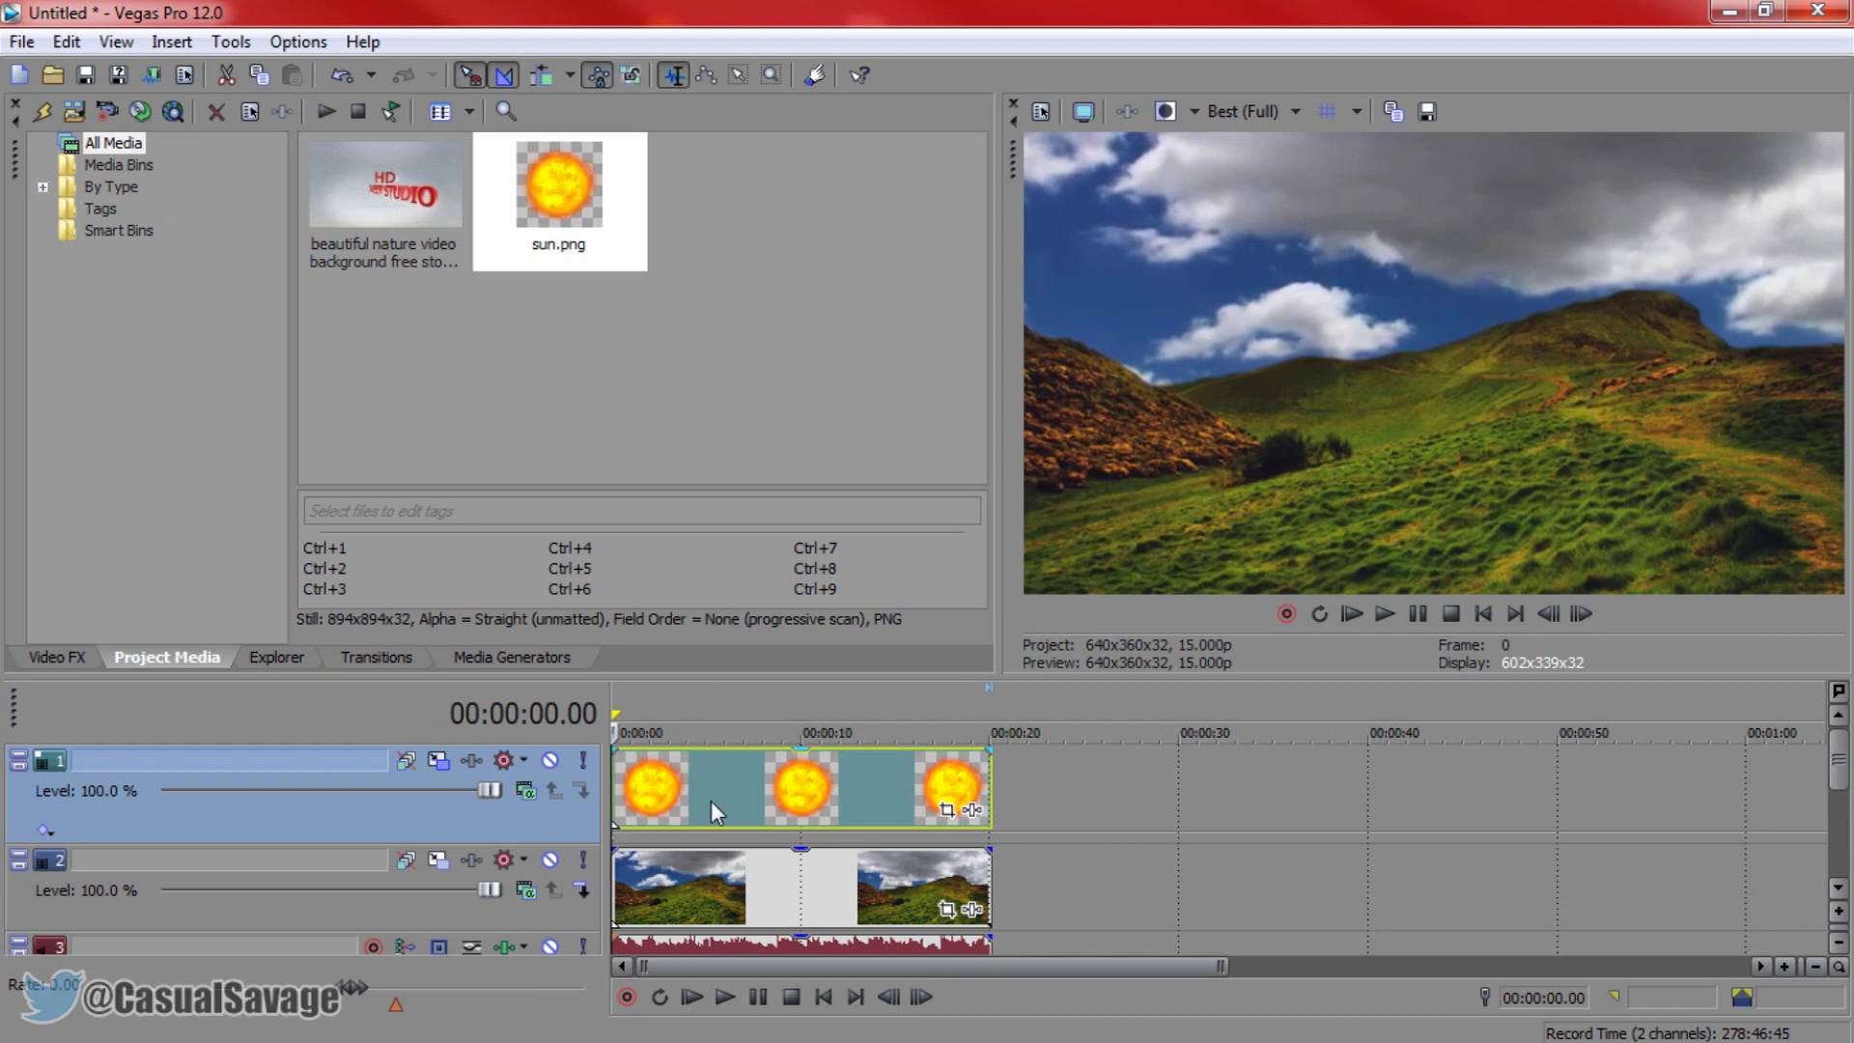
pyautogui.click(691, 791)
pyautogui.click(699, 791)
pyautogui.click(716, 793)
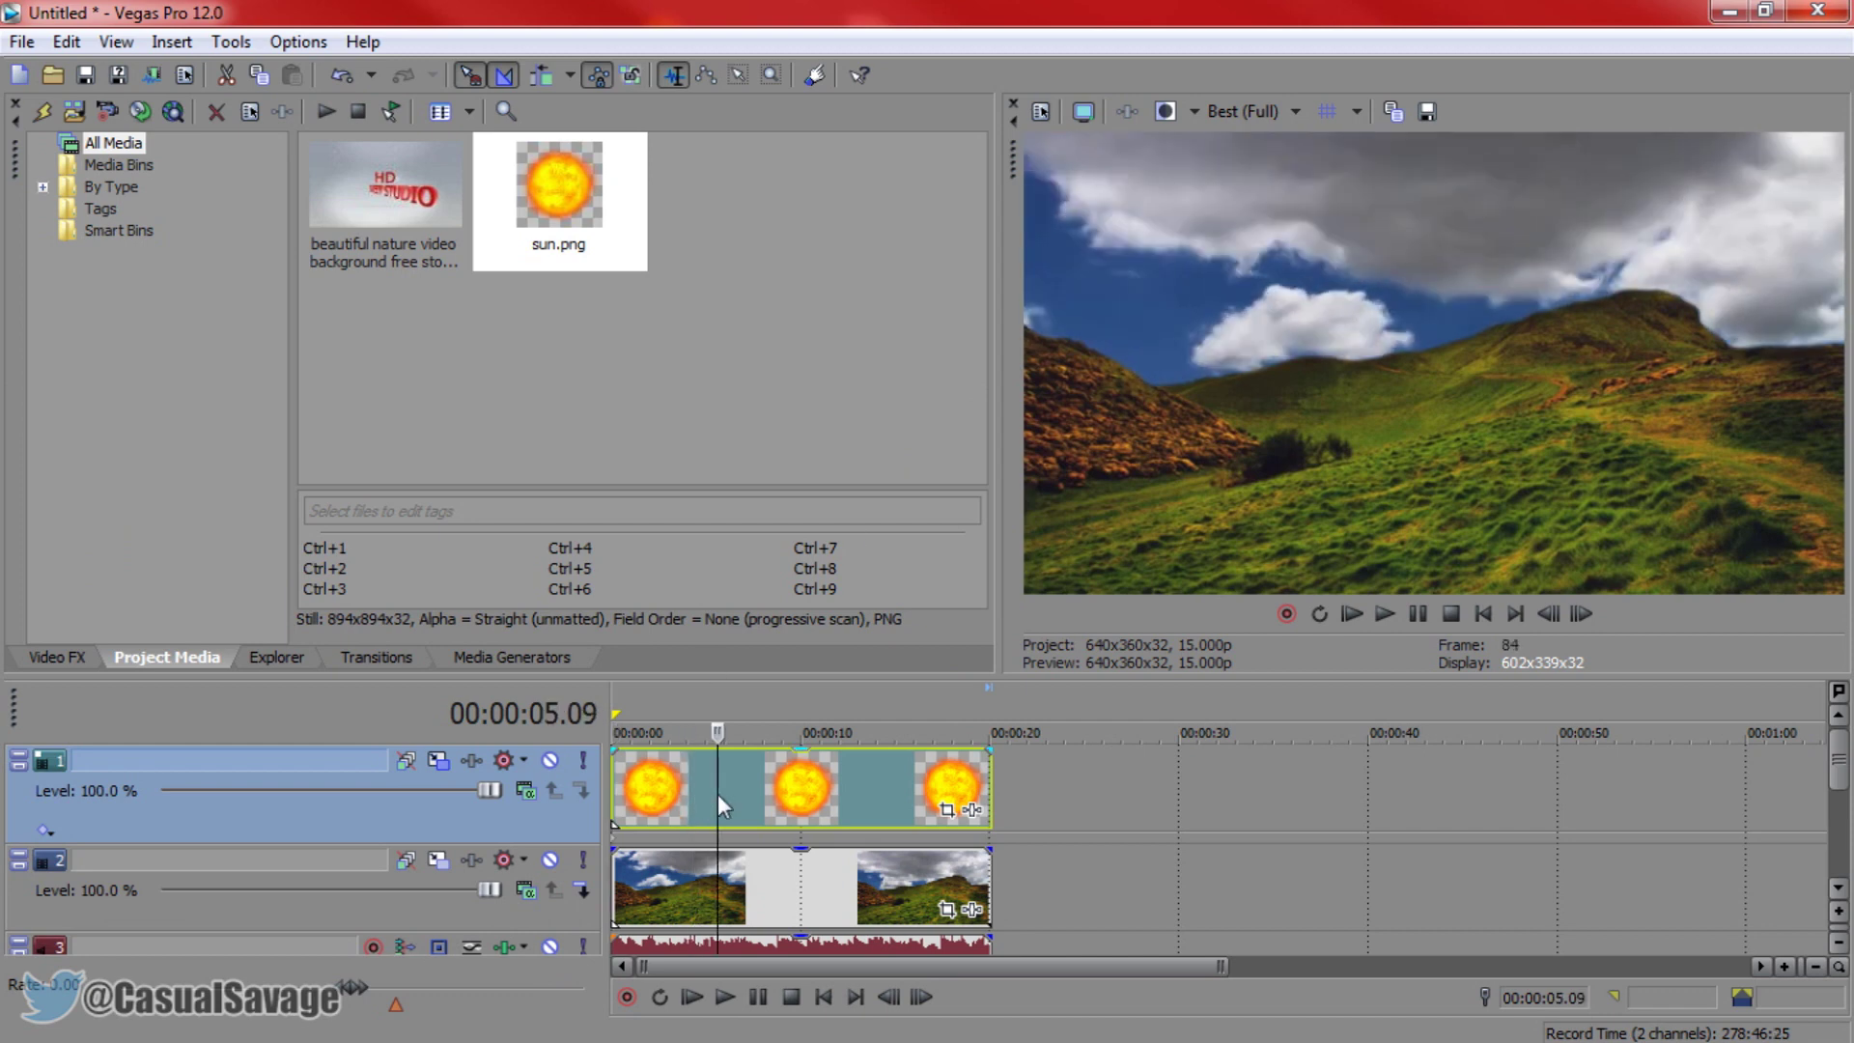
pyautogui.click(710, 794)
pyautogui.click(705, 794)
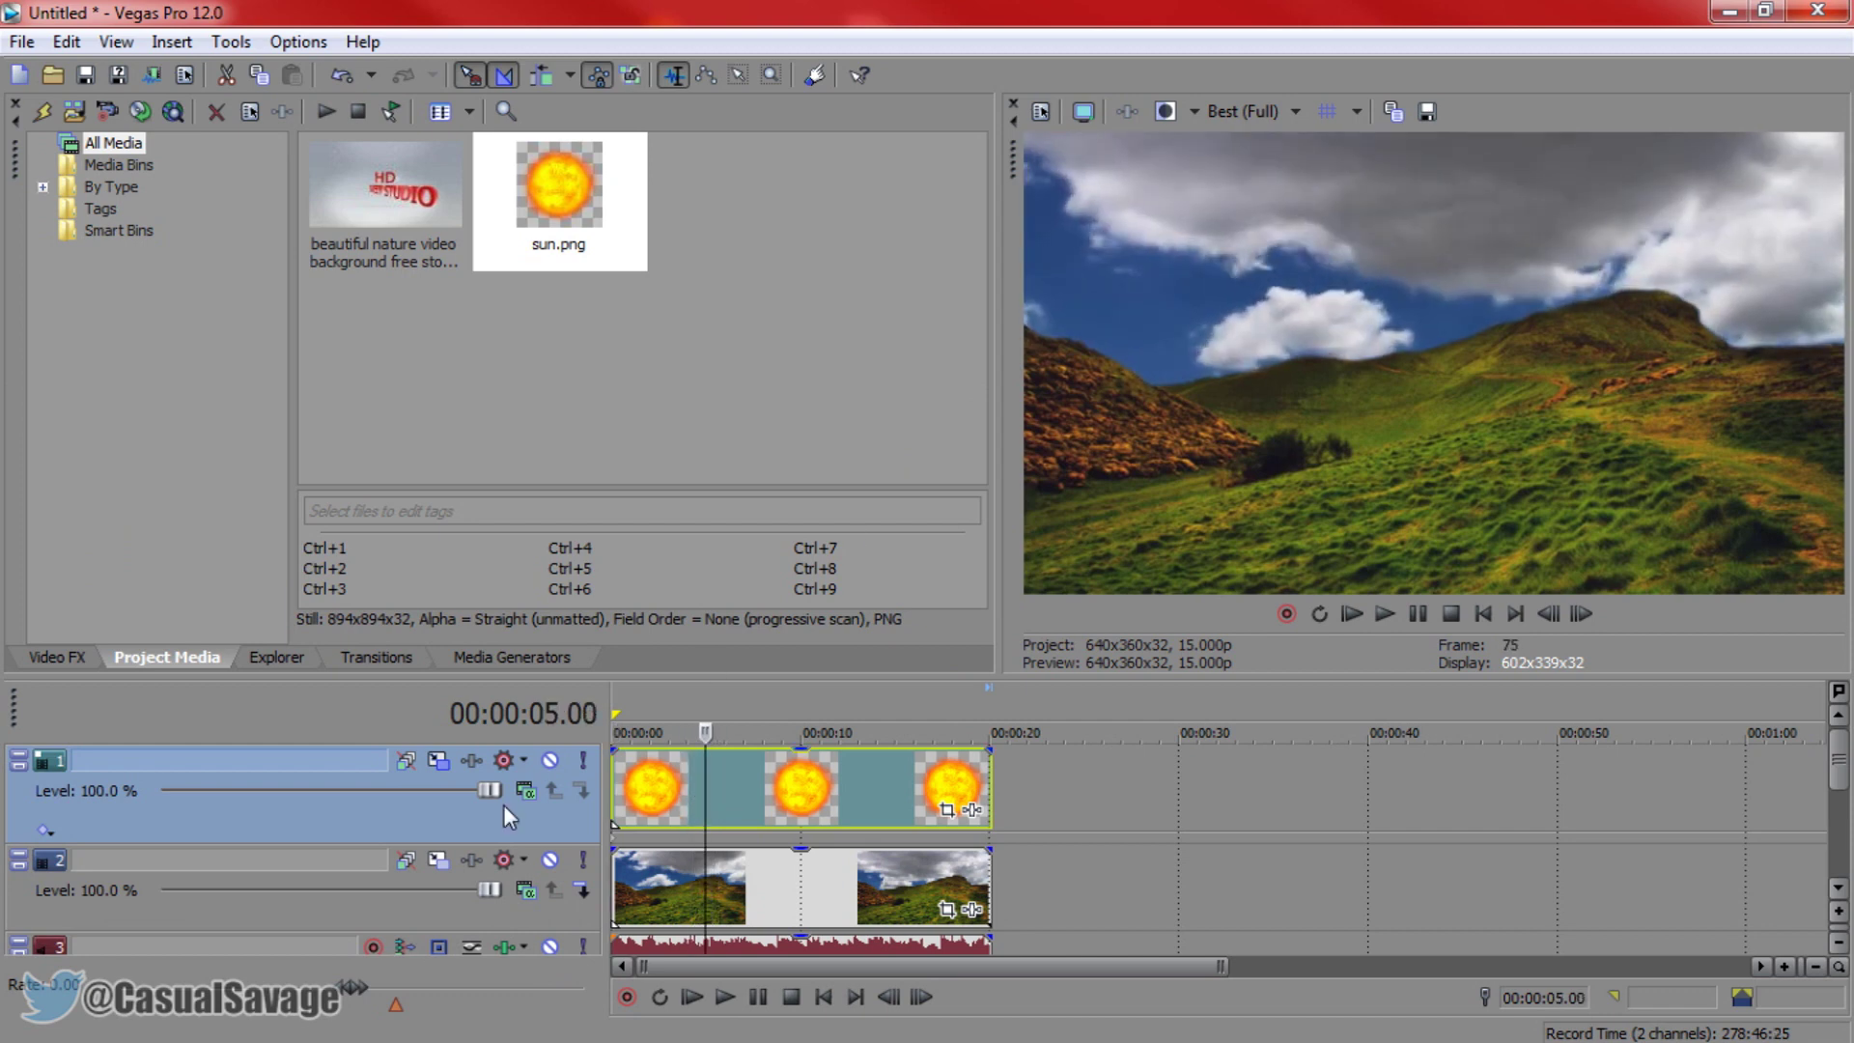
# Step: Raise the sun into the top-left corner at 5 s and play back the rise from below
pyautogui.click(440, 761)
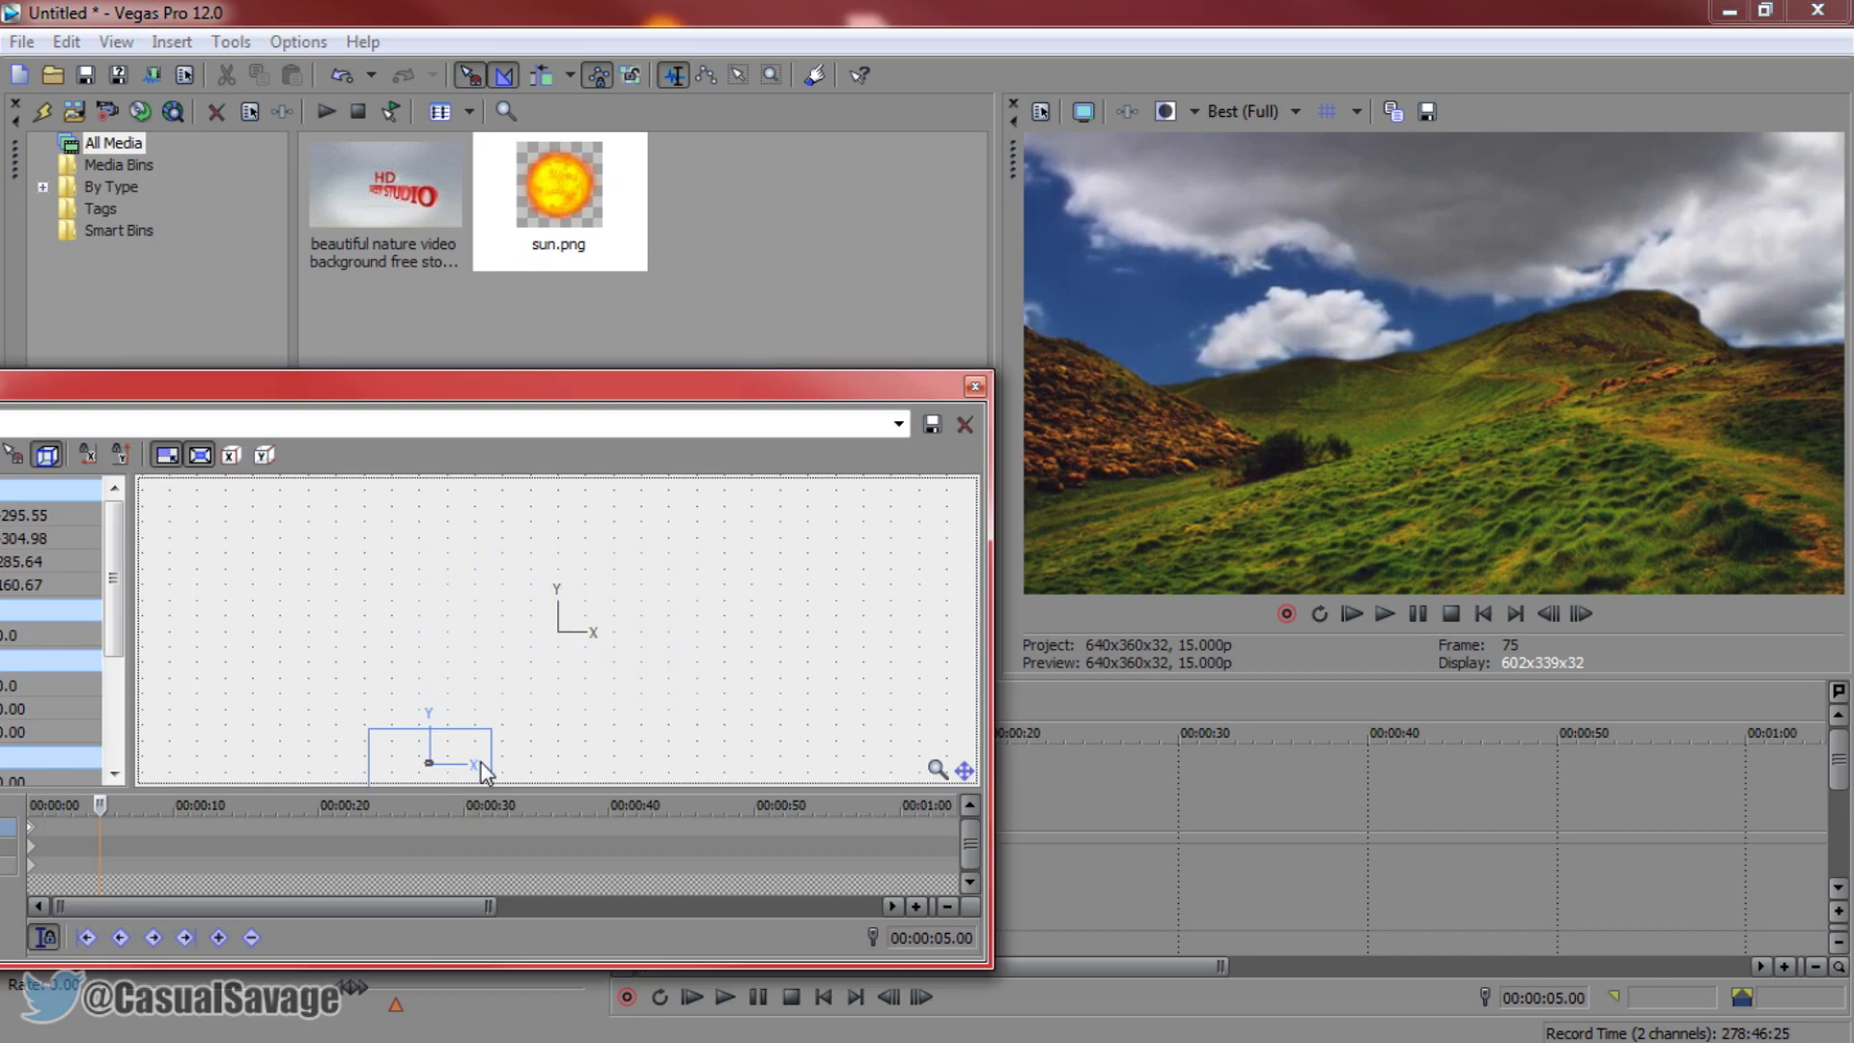
pyautogui.moveTo(483, 773); pyautogui.dragTo(480, 567)
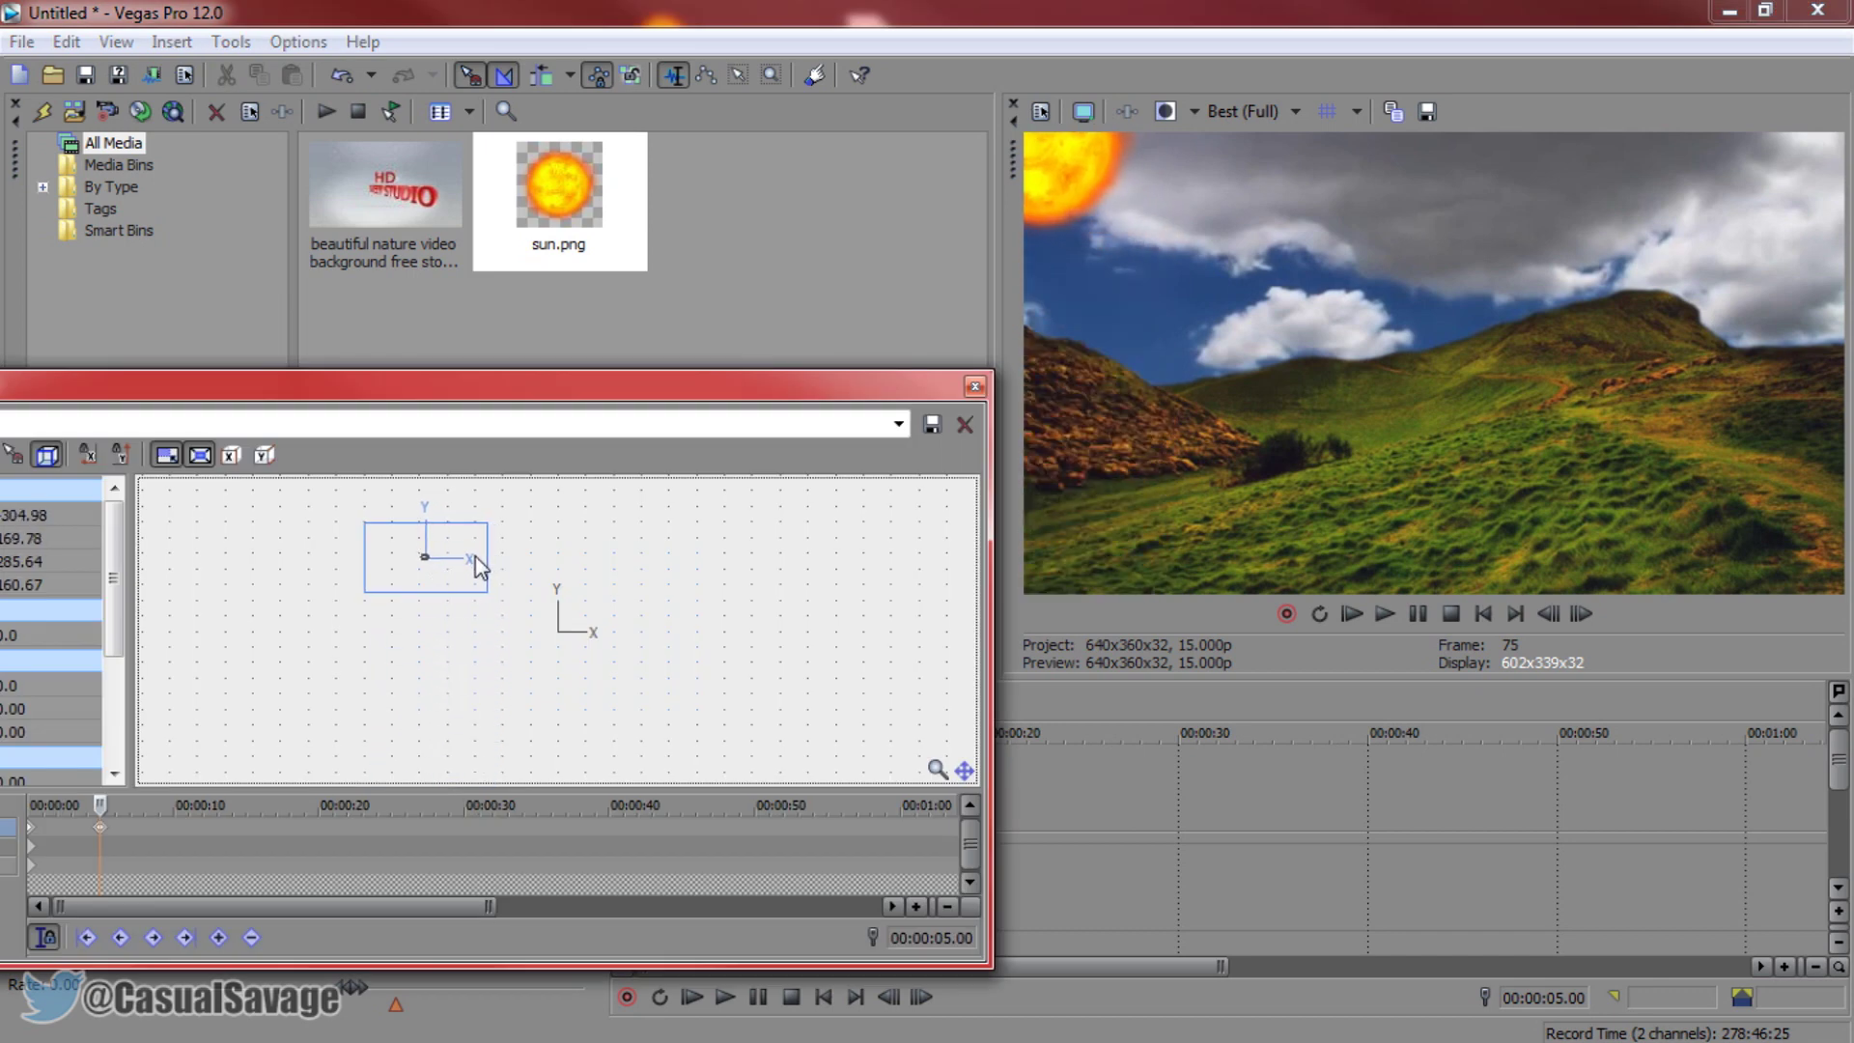
pyautogui.click(975, 386)
pyautogui.click(1350, 616)
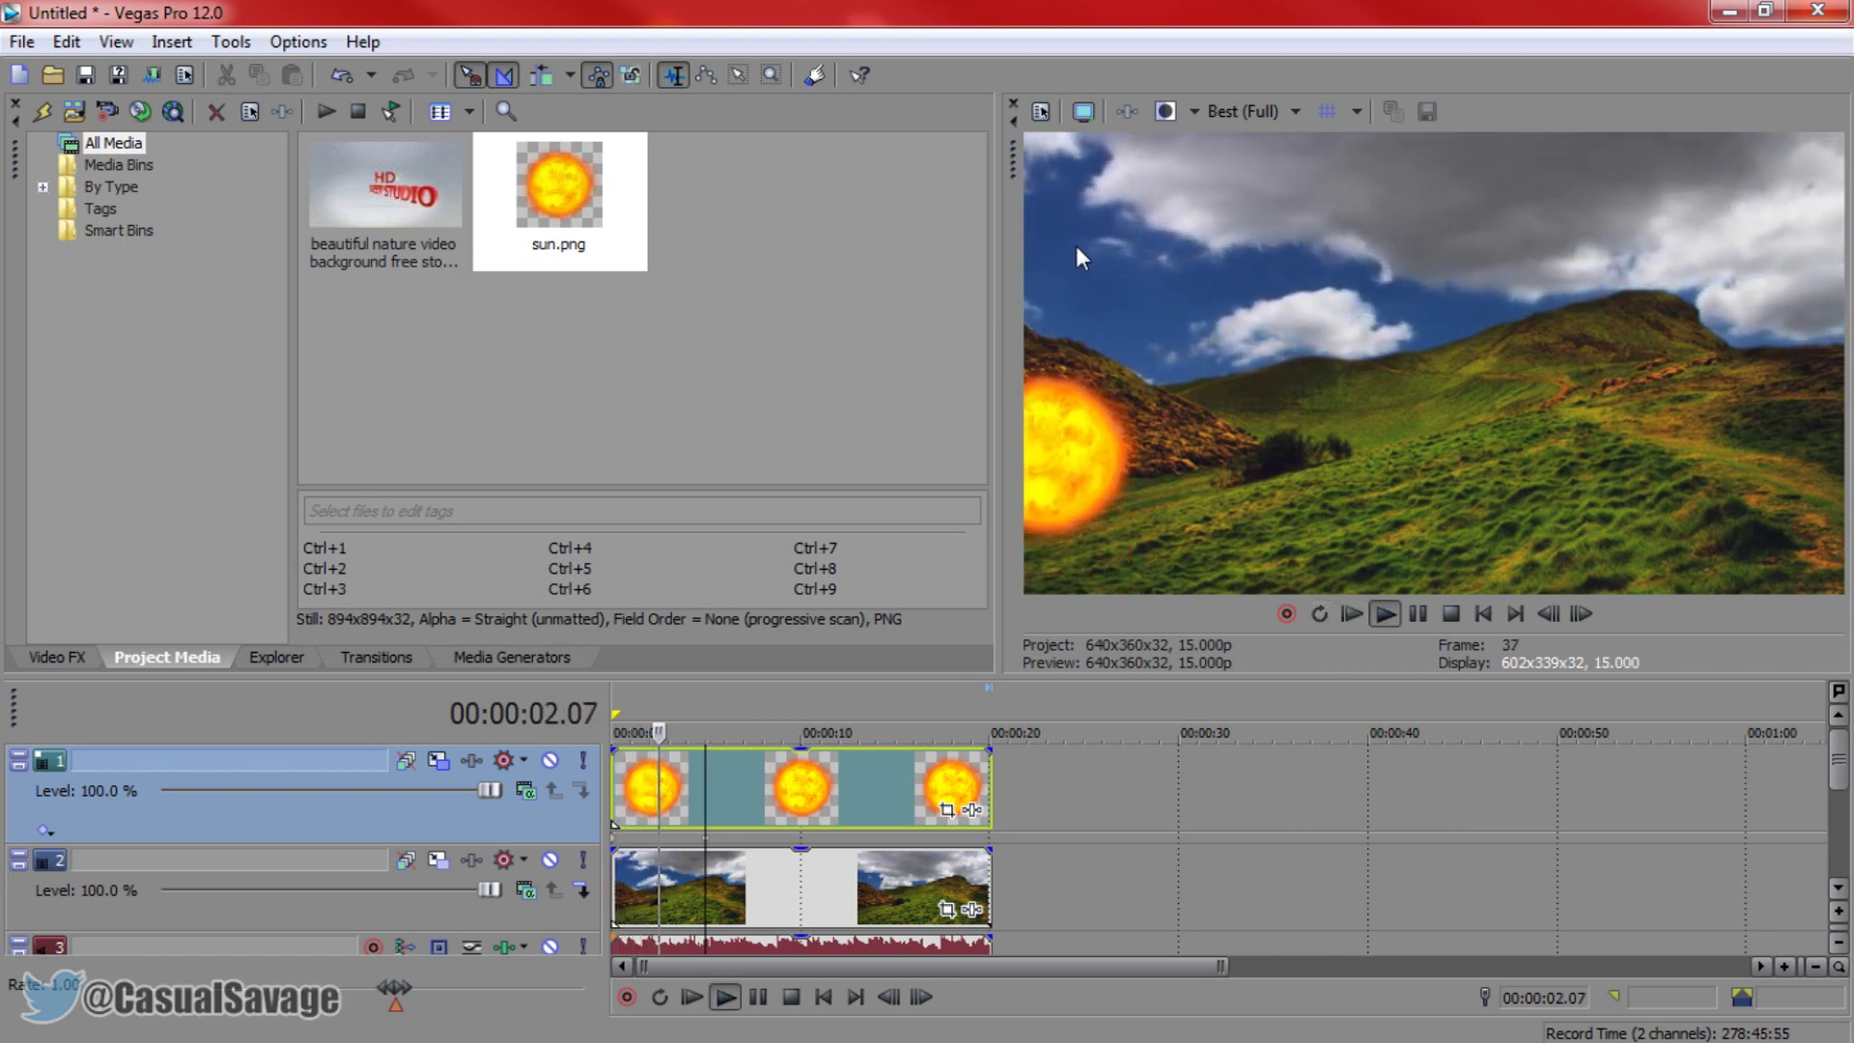
pyautogui.click(1418, 614)
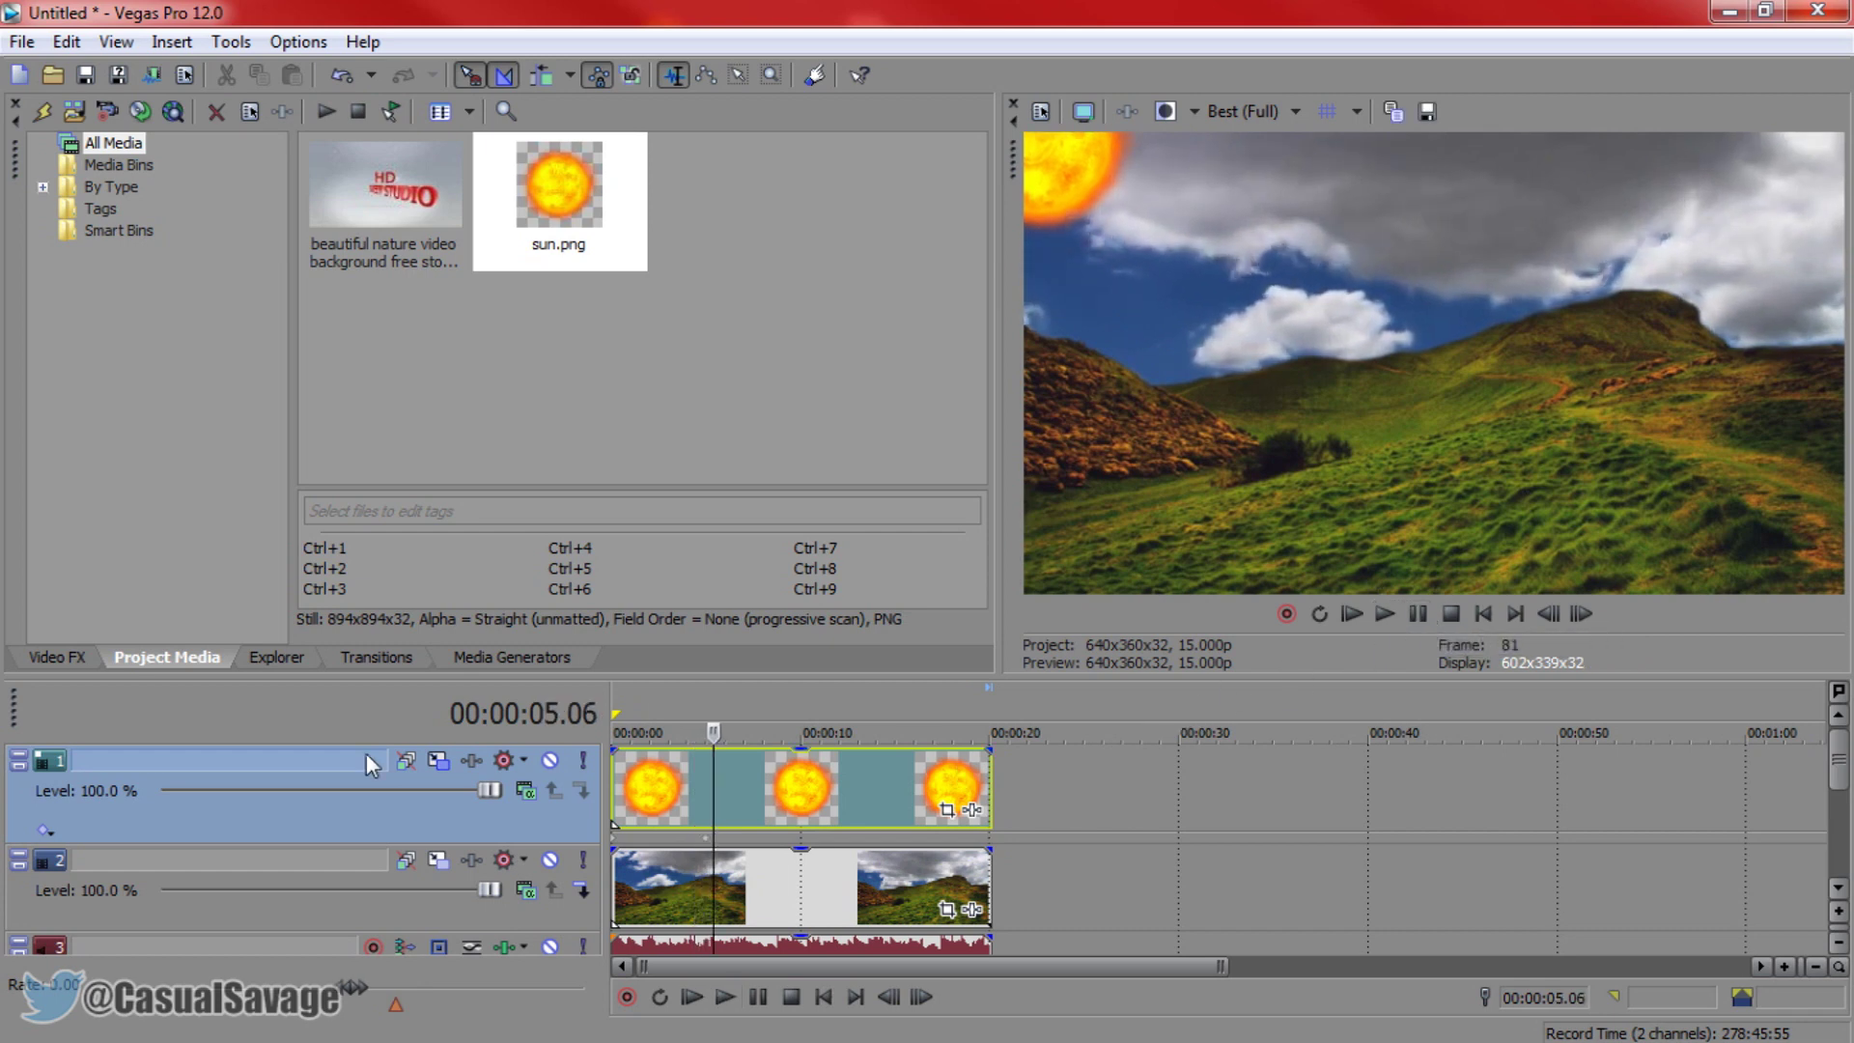
pyautogui.click(445, 760)
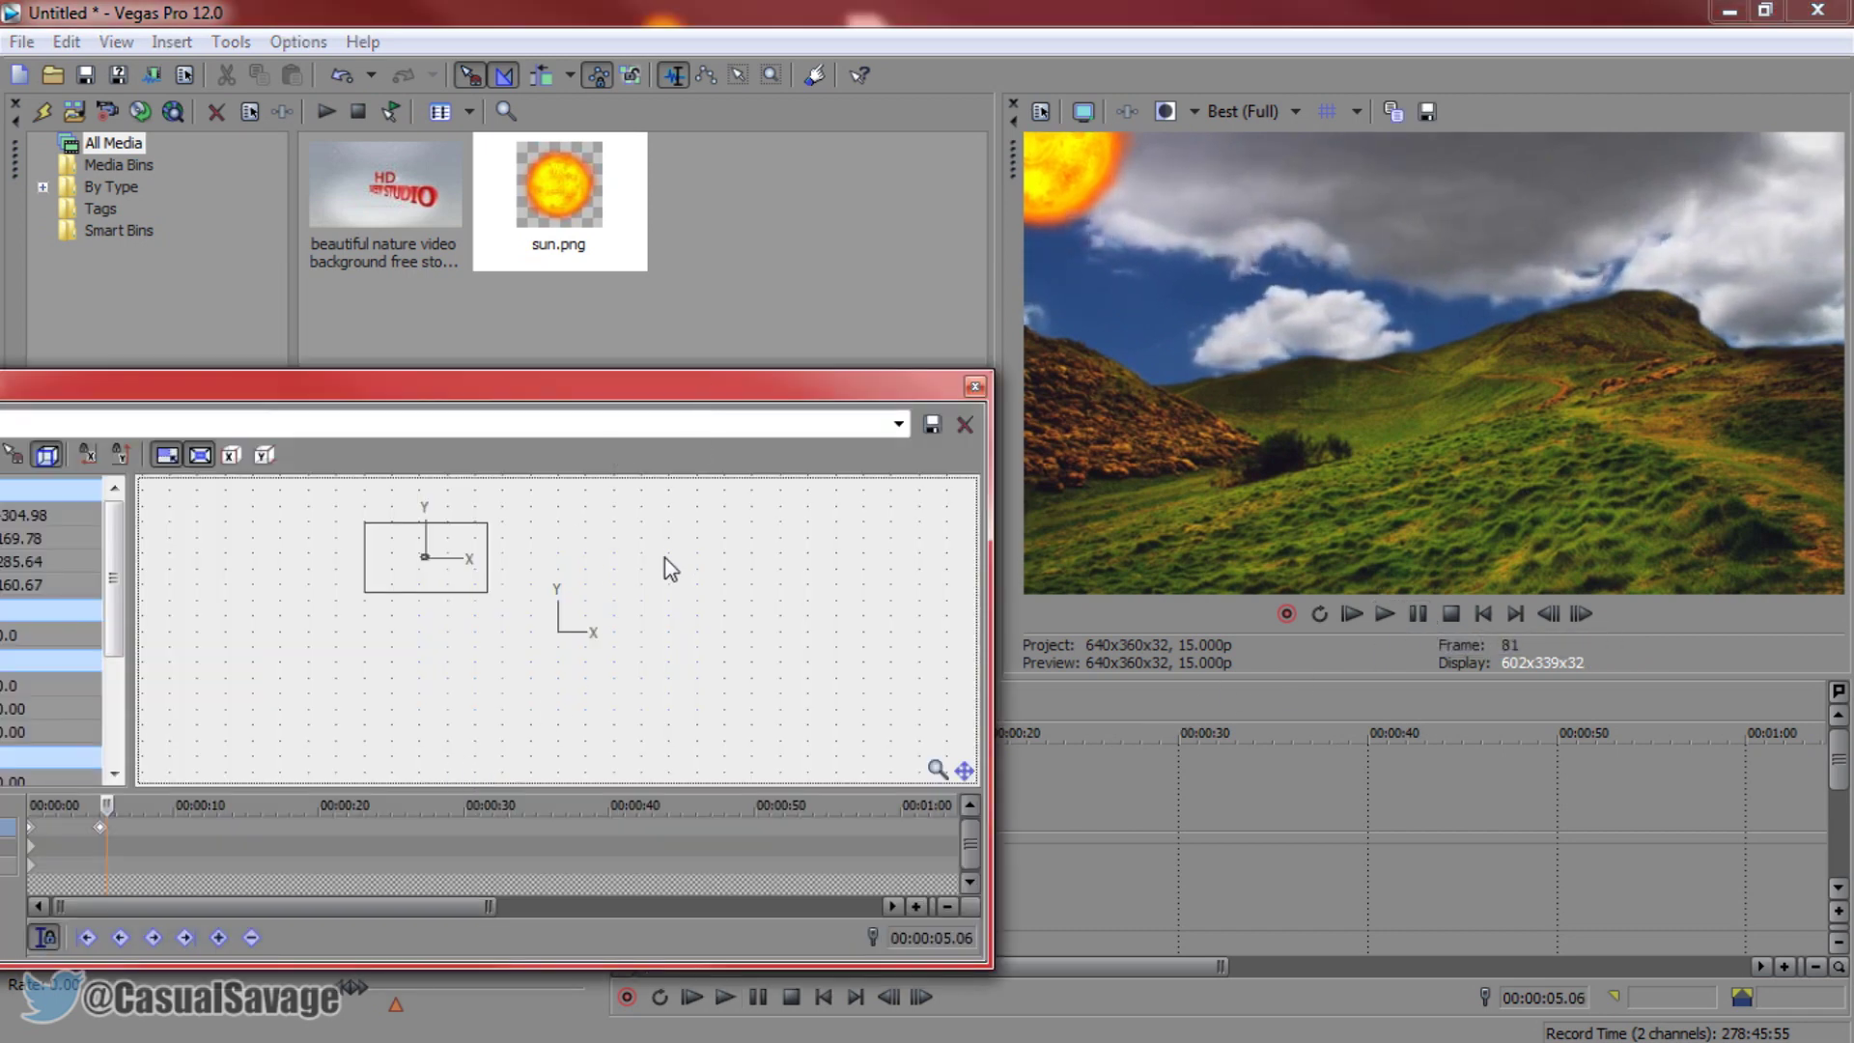
# Step: Adjust the 5-second keyframe so the sun stays in the top-left corner
pyautogui.click(32, 833)
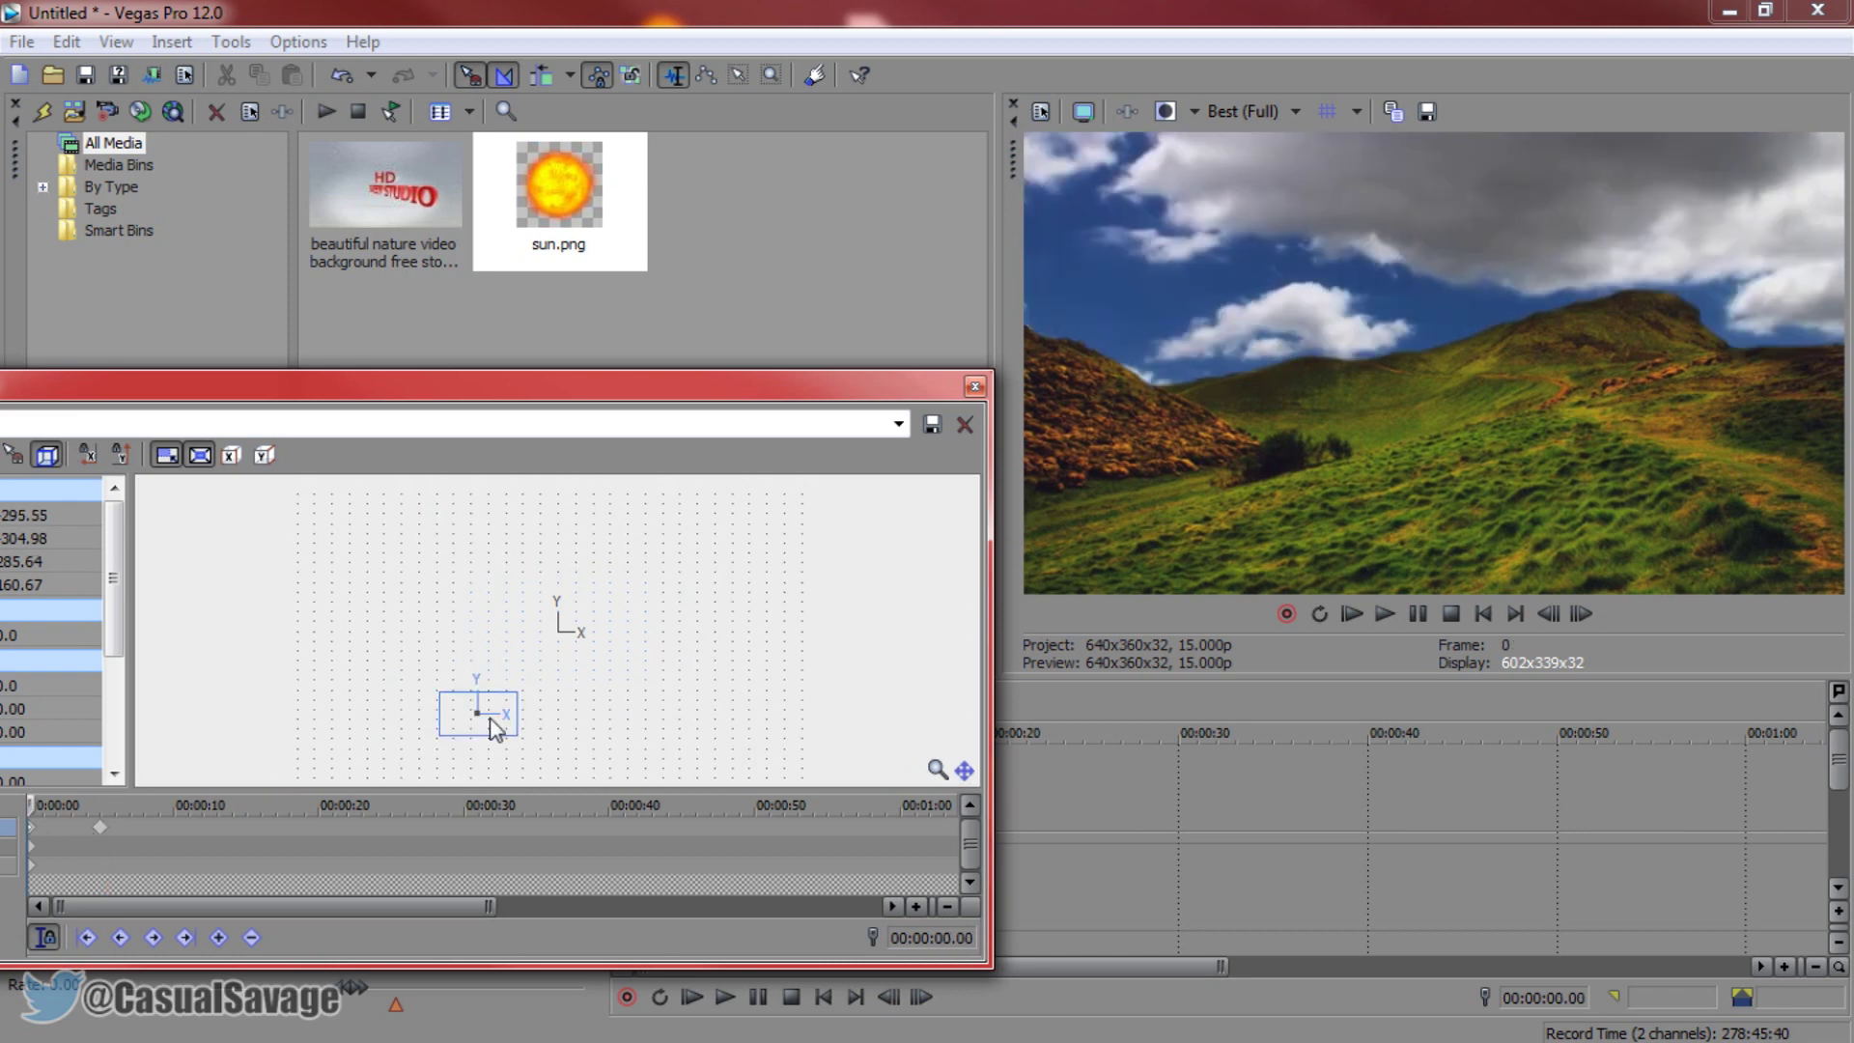
pyautogui.click(97, 832)
pyautogui.moveTo(495, 695); pyautogui.dragTo(491, 594)
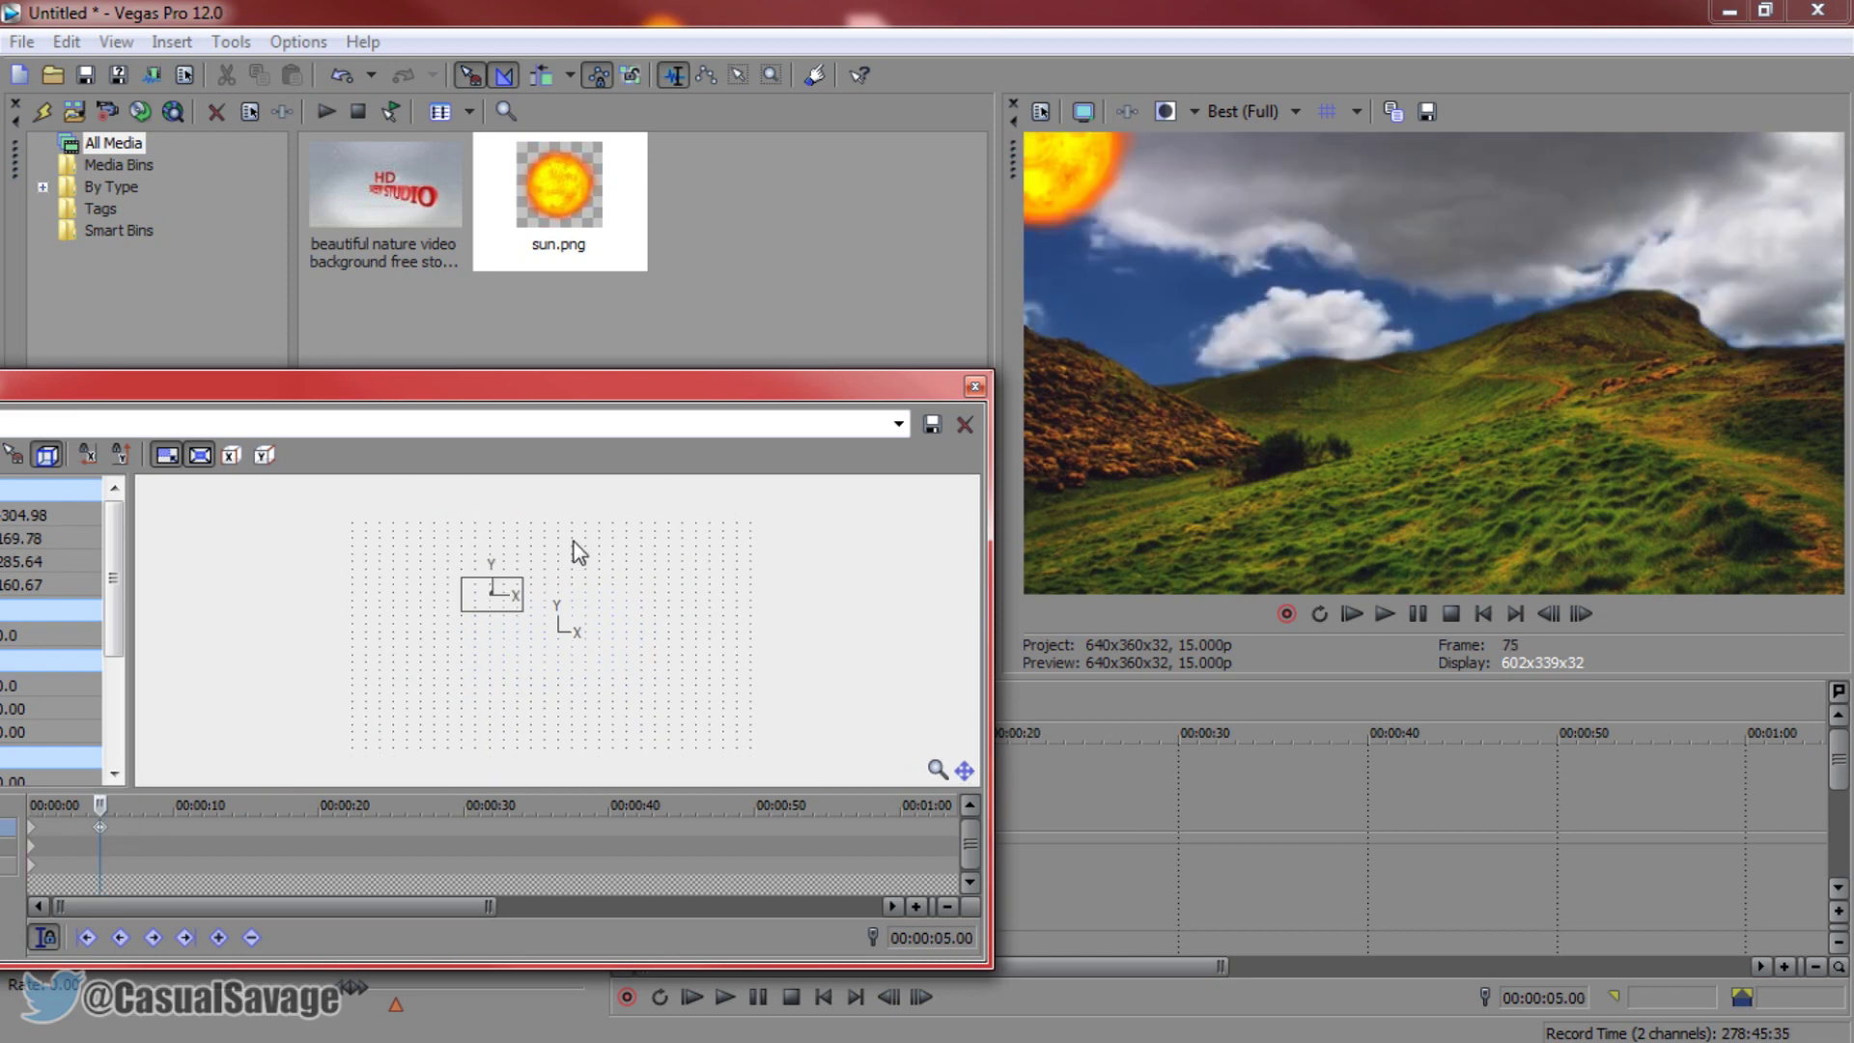
# Step: Move the sun's 0 s start position up toward the frame's lower-left, then close Track Motion
pyautogui.click(41, 845)
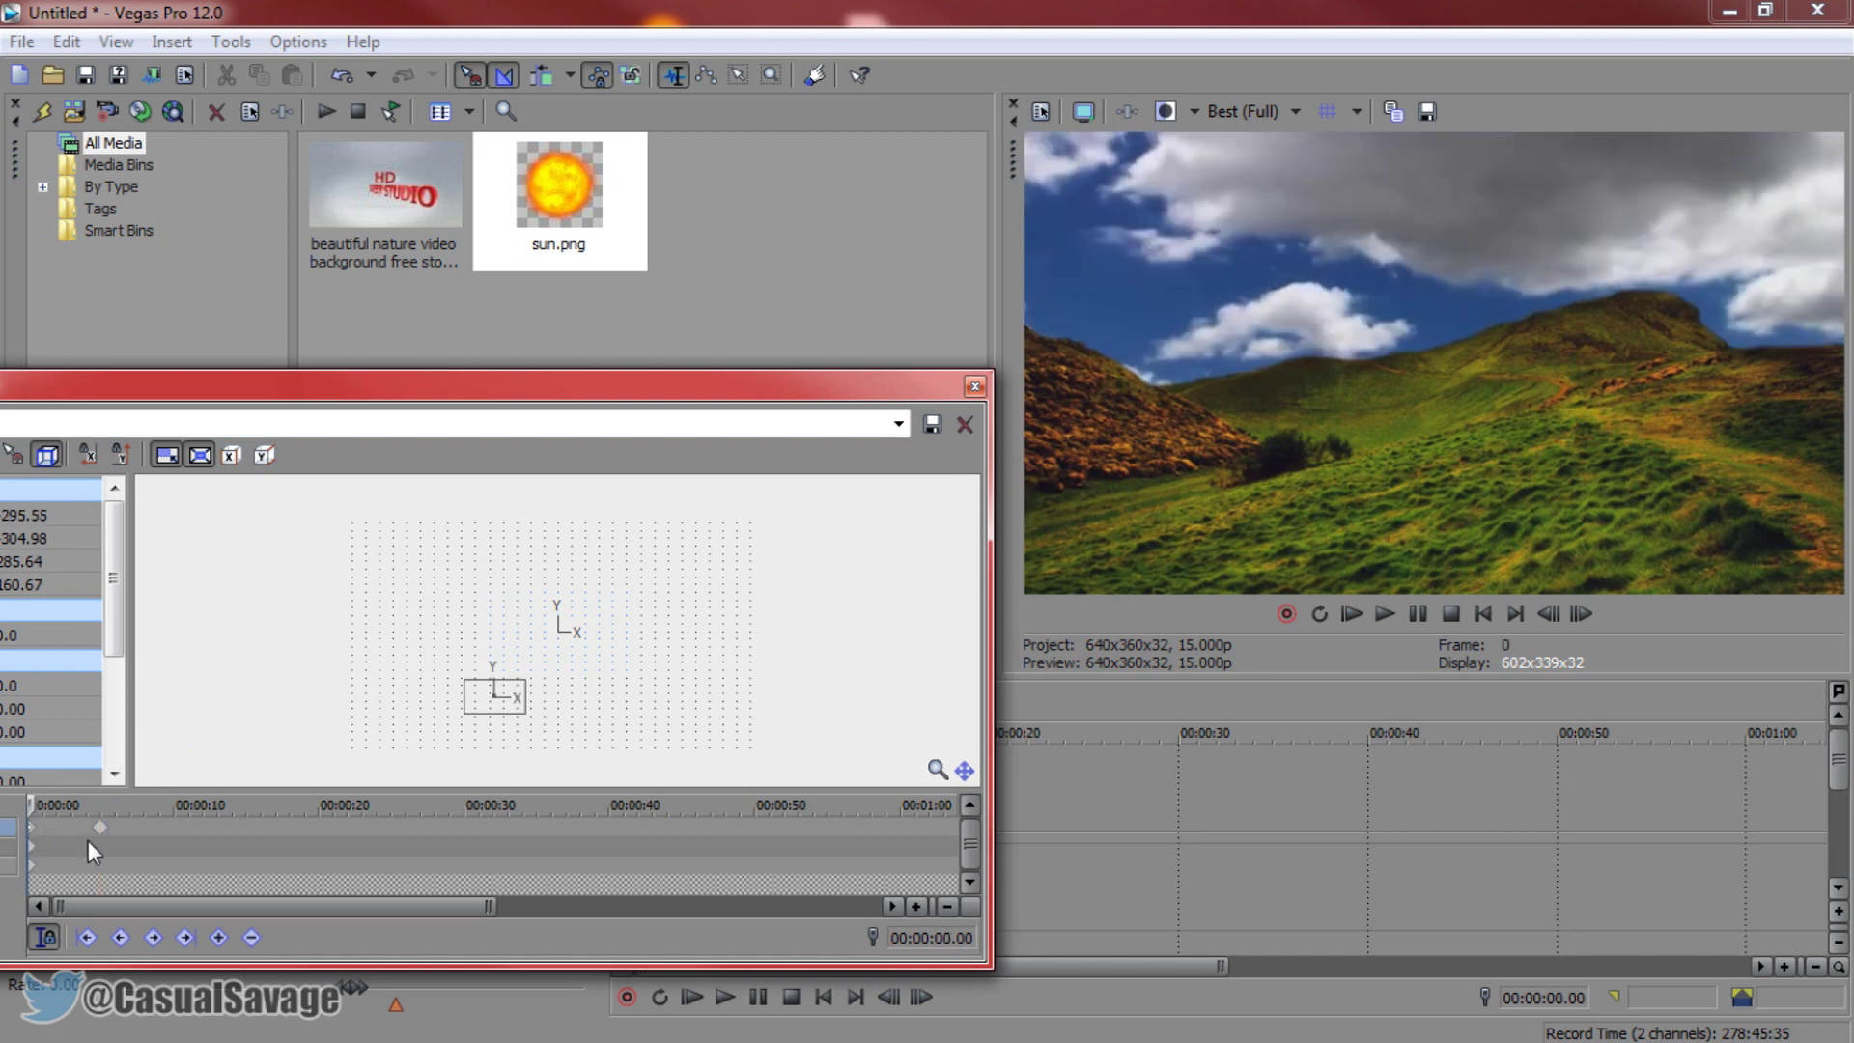
pyautogui.click(100, 829)
pyautogui.click(36, 840)
pyautogui.moveTo(512, 719); pyautogui.dragTo(483, 657)
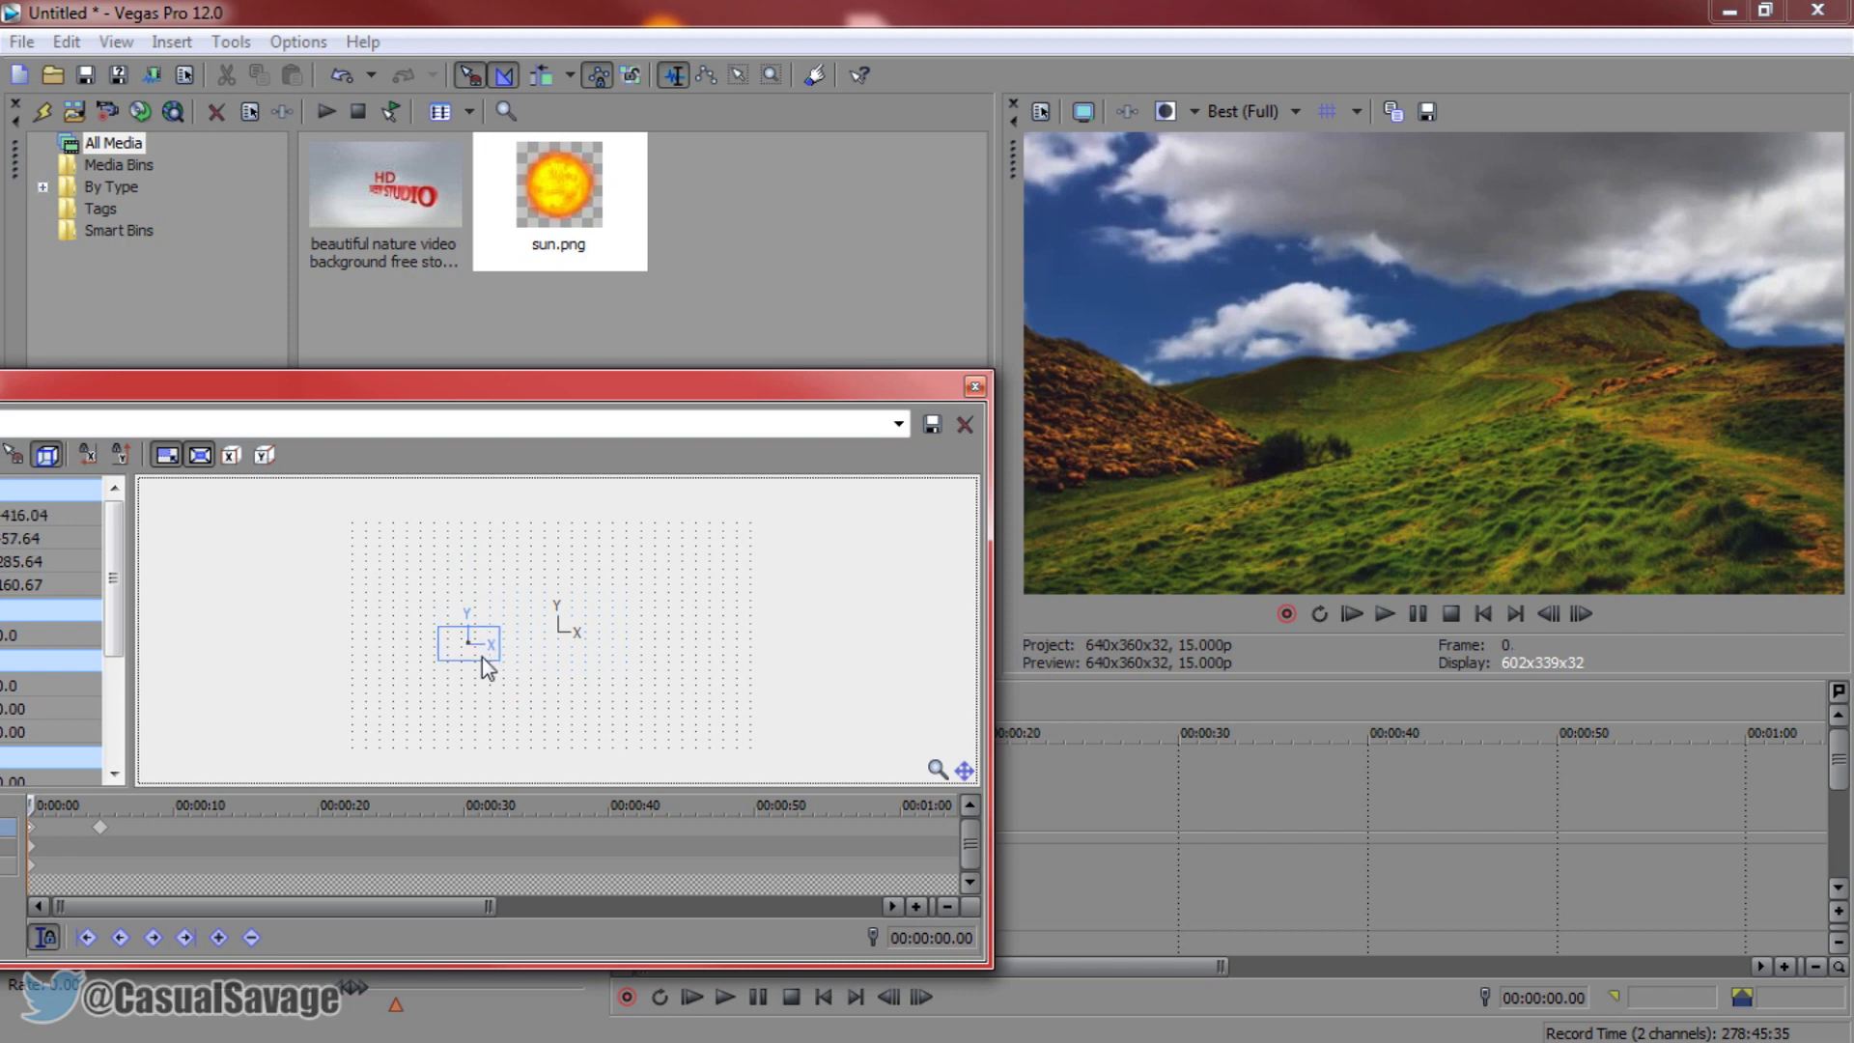
pyautogui.click(974, 391)
pyautogui.click(1383, 613)
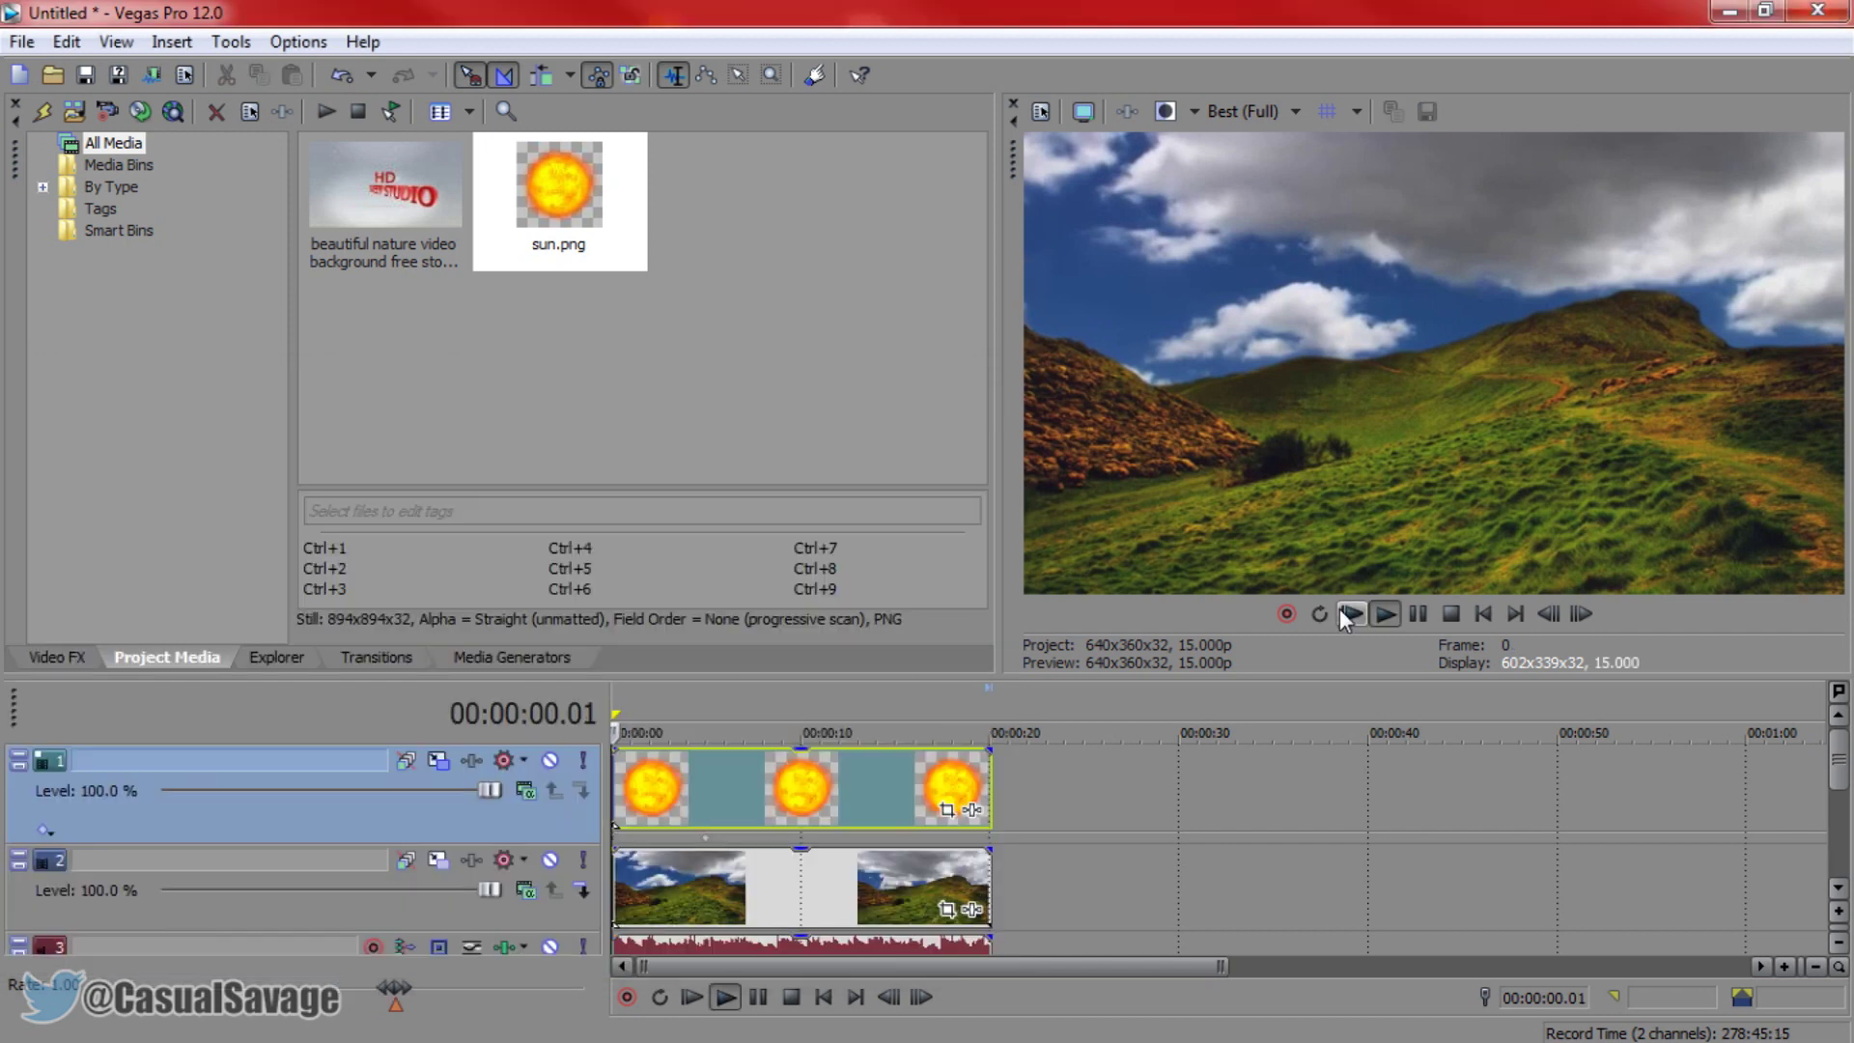